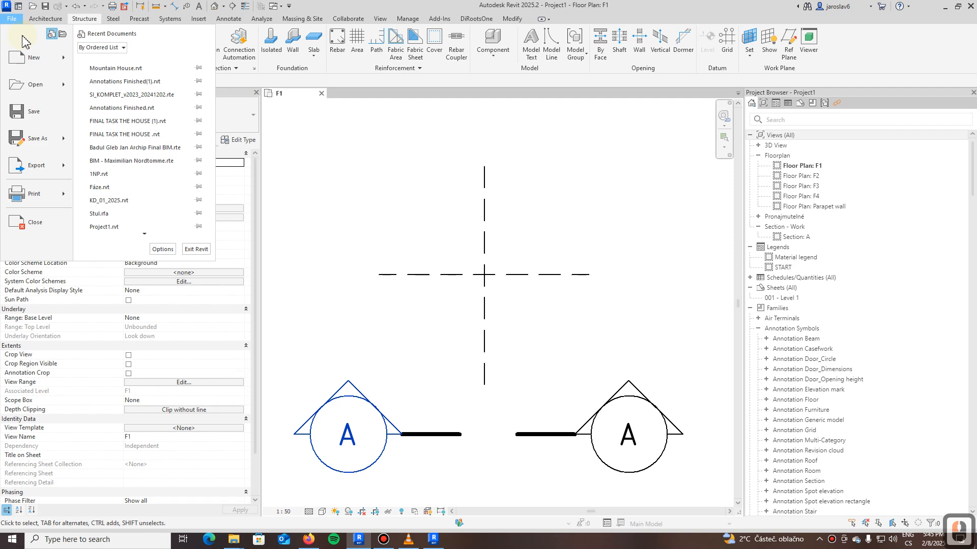
Create a new family from the English template file Metric Structural Column.rft
mouse_move(30, 57)
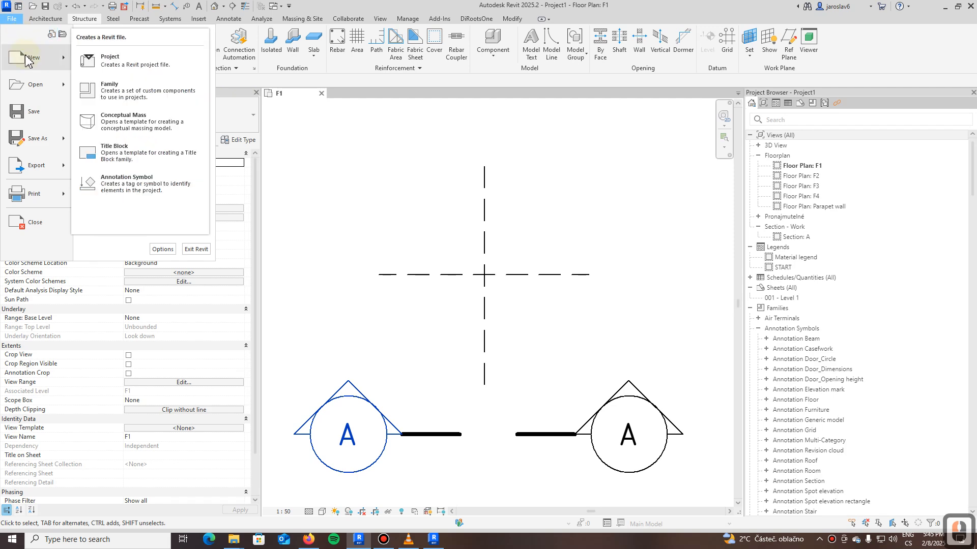
left_click(140, 89)
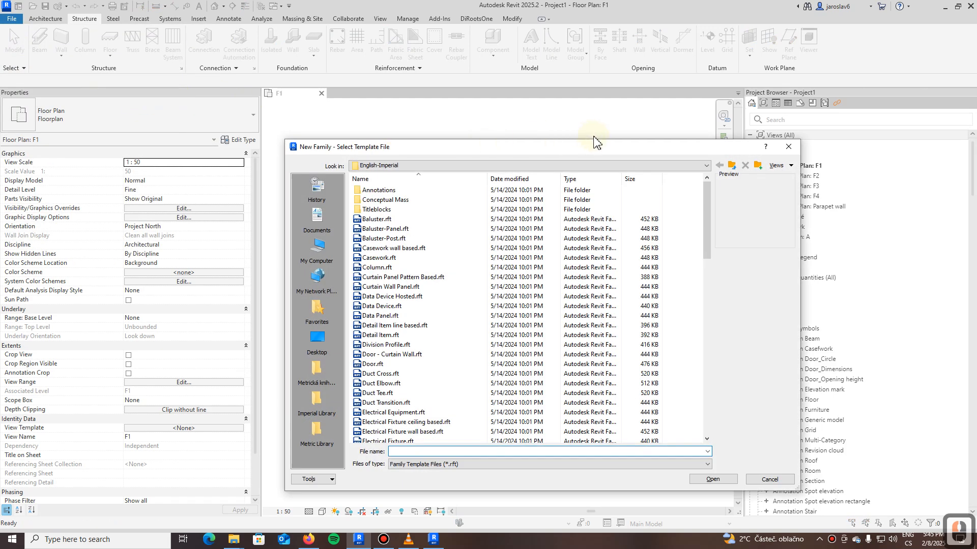
left_click(732, 165)
left_click(694, 166)
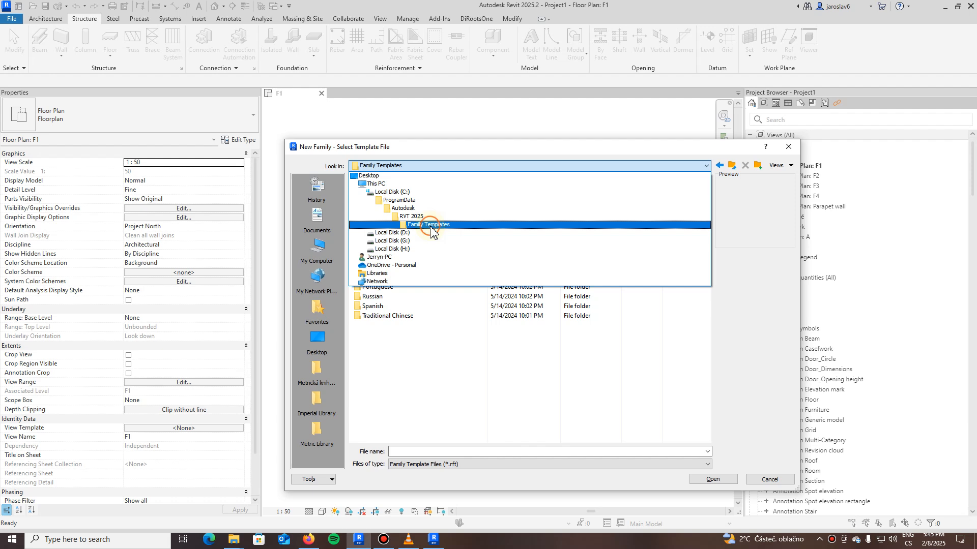
left_click(430, 225)
double_click(380, 210)
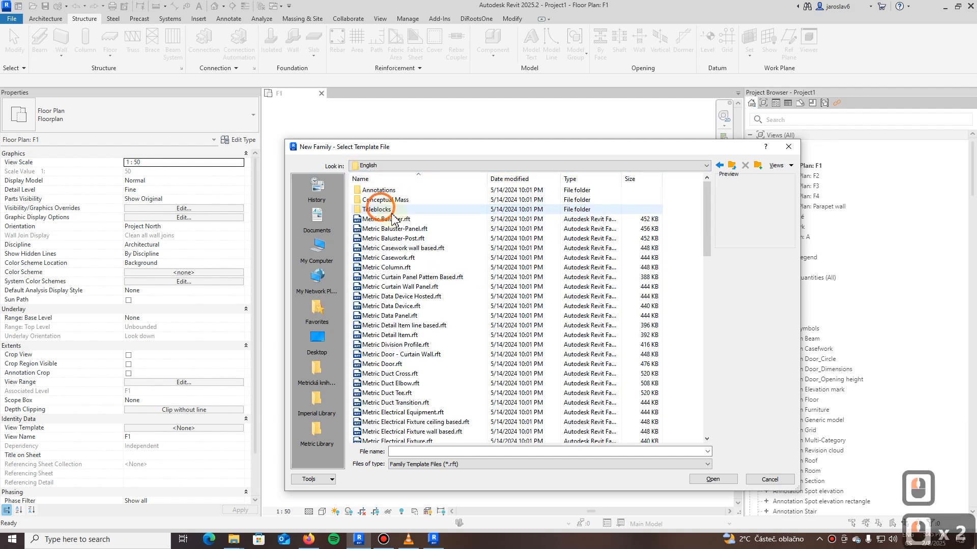
scroll(442, 305, "down", 20)
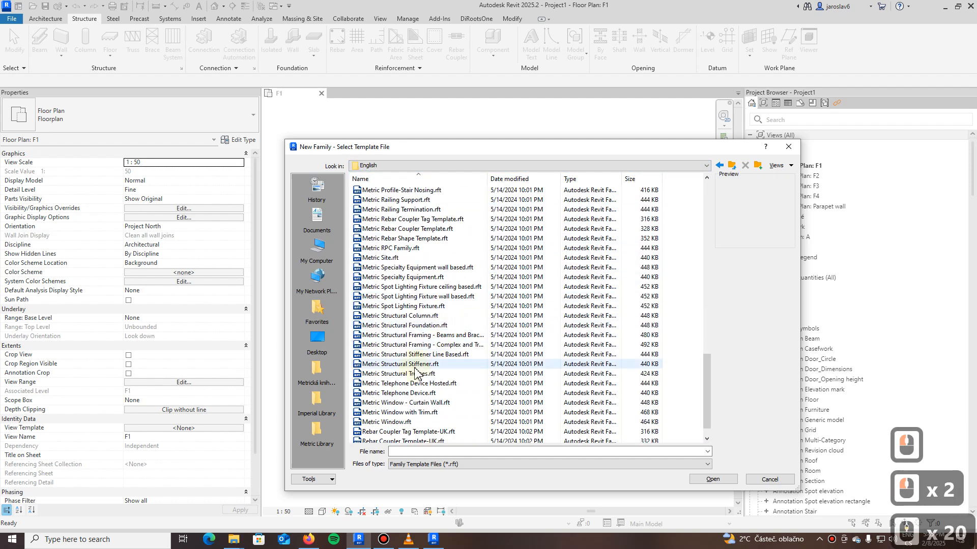
scroll(422, 316, "down", 3)
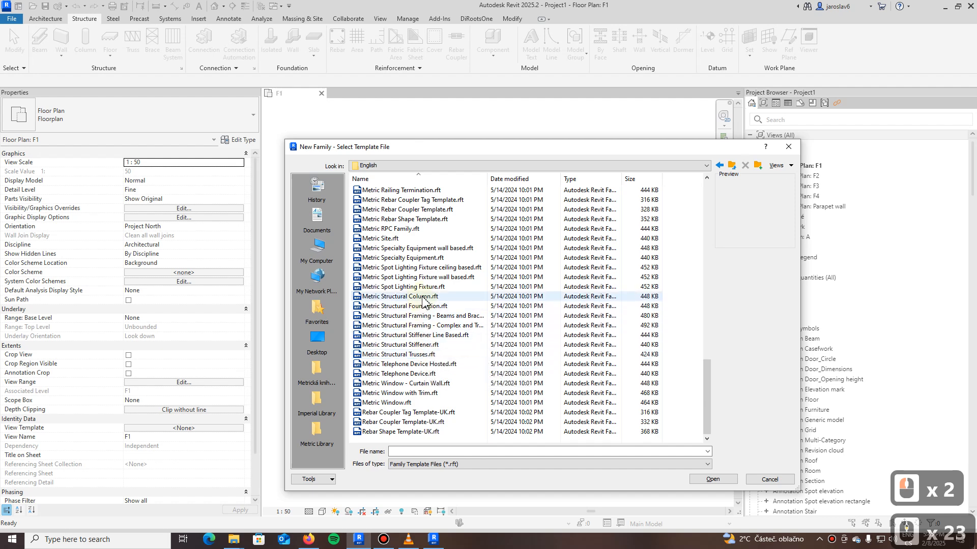
left_click(425, 298)
left_click(715, 481)
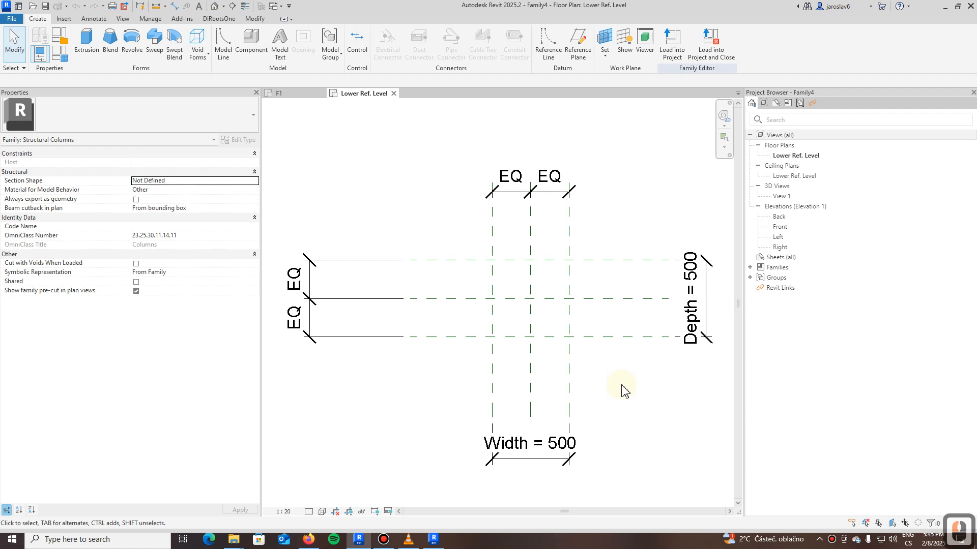
Delete the default outer reference planes with their dimensions, keeping only the two crossing centre planes
left_click_drag(608, 388, 556, 322)
key("Delete")
left_click_drag(501, 298, 468, 246)
key("Delete")
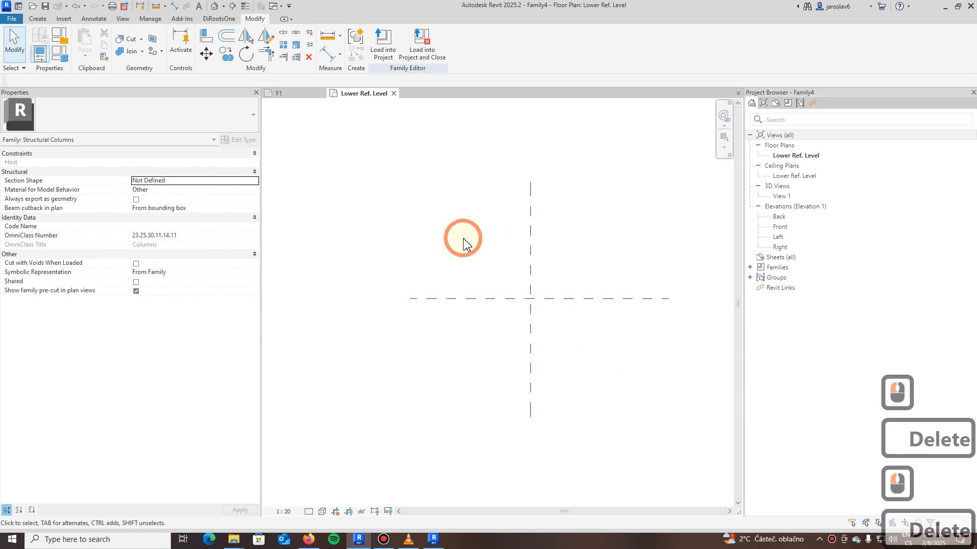
Delete the Depth parameter in the family types
left_click(60, 62)
left_click(374, 274)
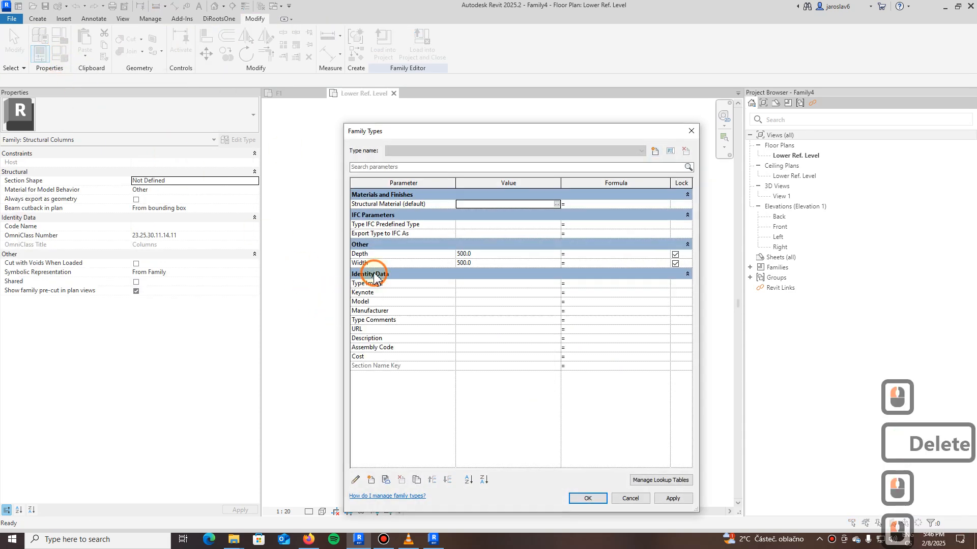
left_click(355, 264)
left_click(357, 254)
left_click(356, 263)
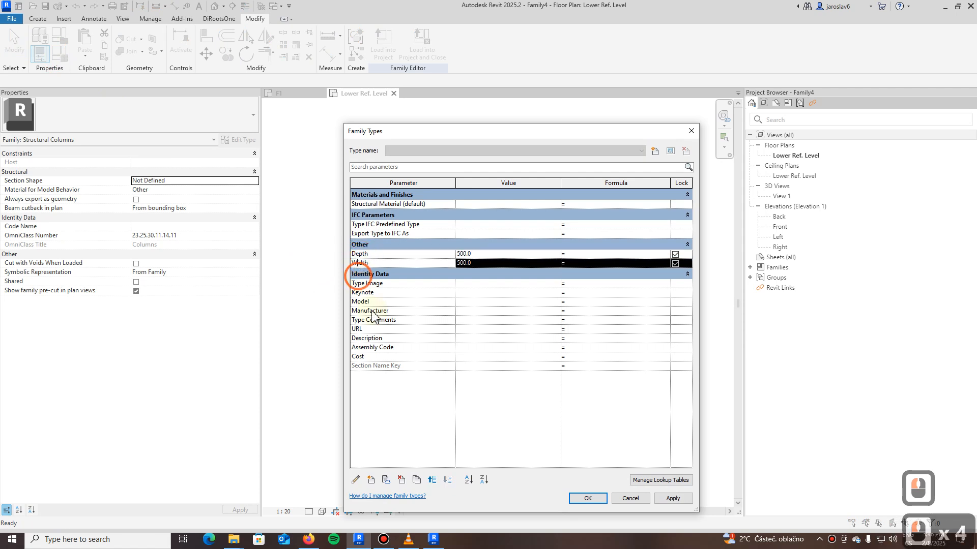
left_click(436, 301)
left_click(459, 301)
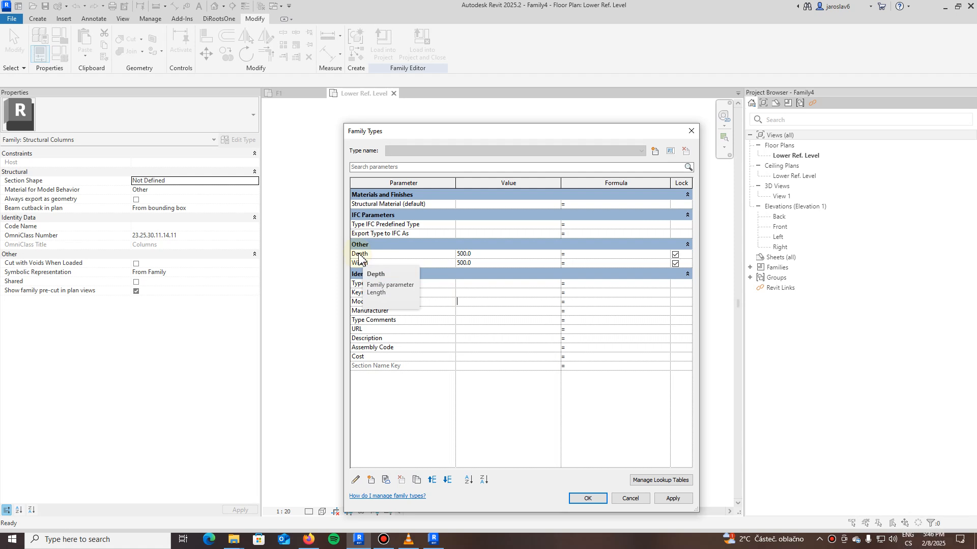
left_click(359, 255)
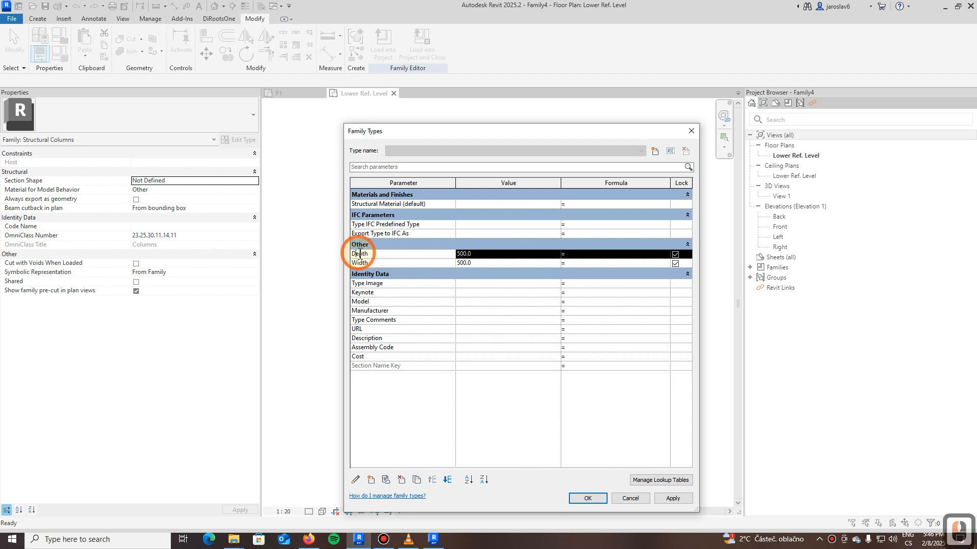
left_click(402, 480)
left_click(400, 273)
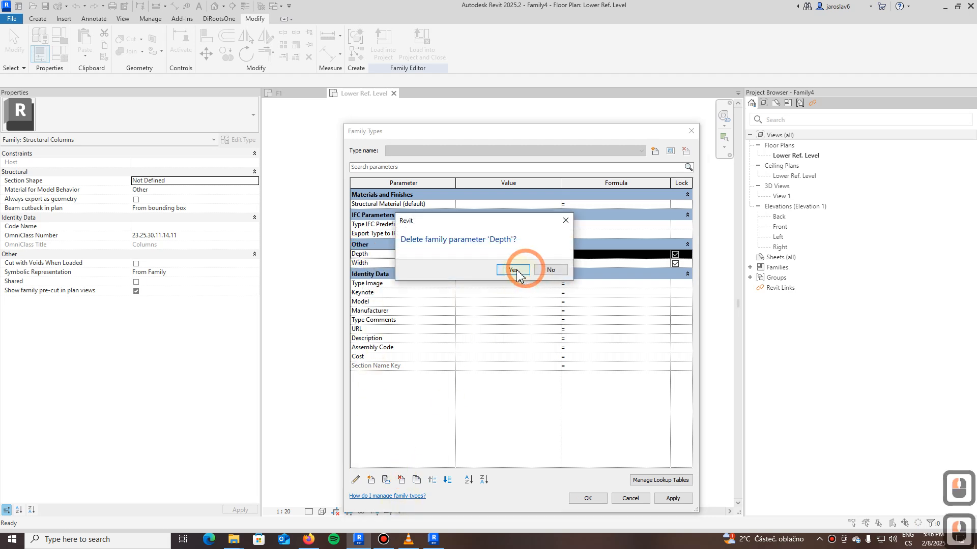
Delete the Width parameter too and accept the family types changes
left_click(374, 254)
left_click(401, 480)
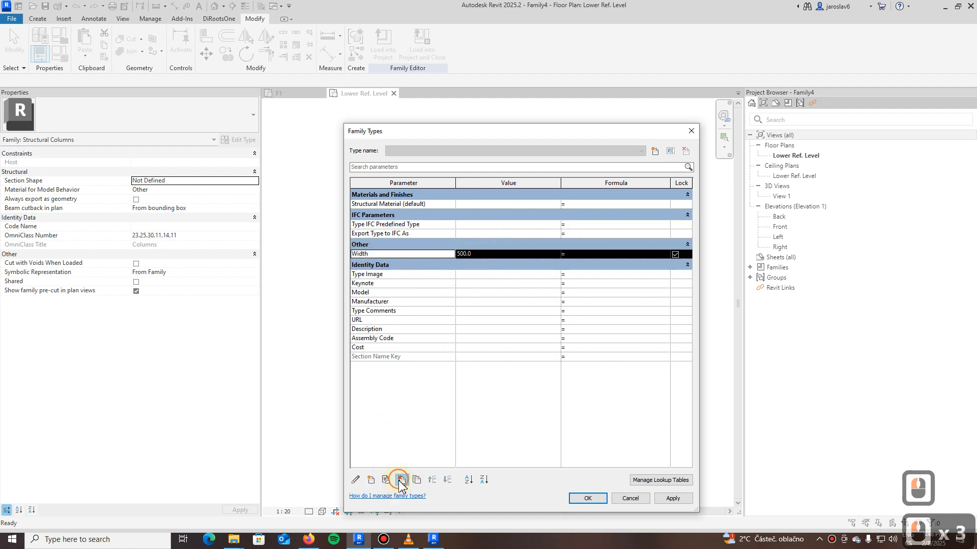
left_click(514, 270)
left_click(542, 406)
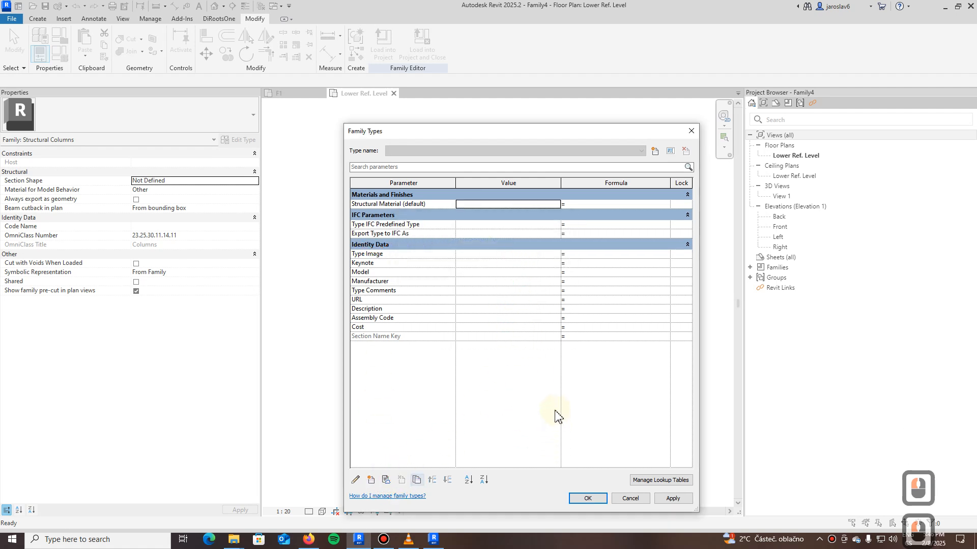
left_click(589, 501)
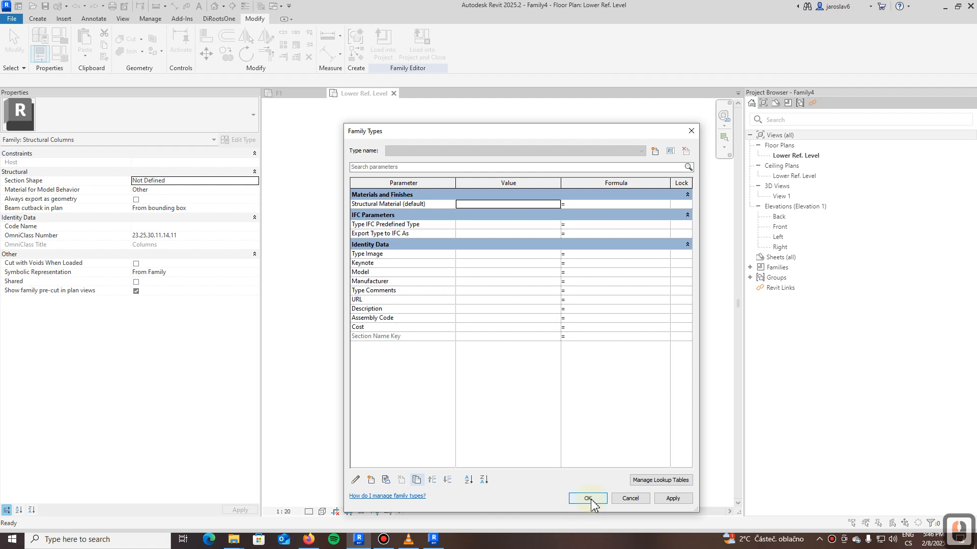
left_click(588, 499)
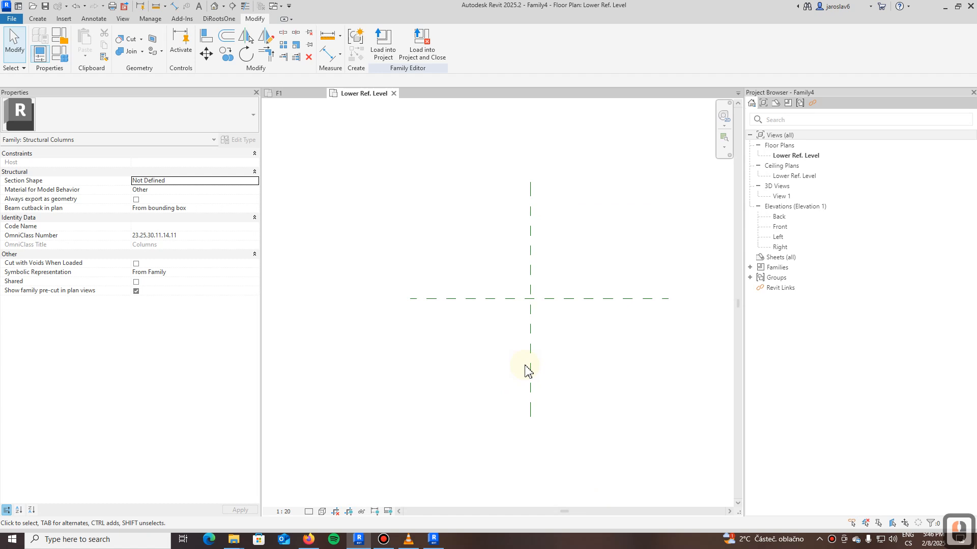
Examine the Defines Origin property of the two centre reference planes
middle_click_drag(576, 333, 523, 349)
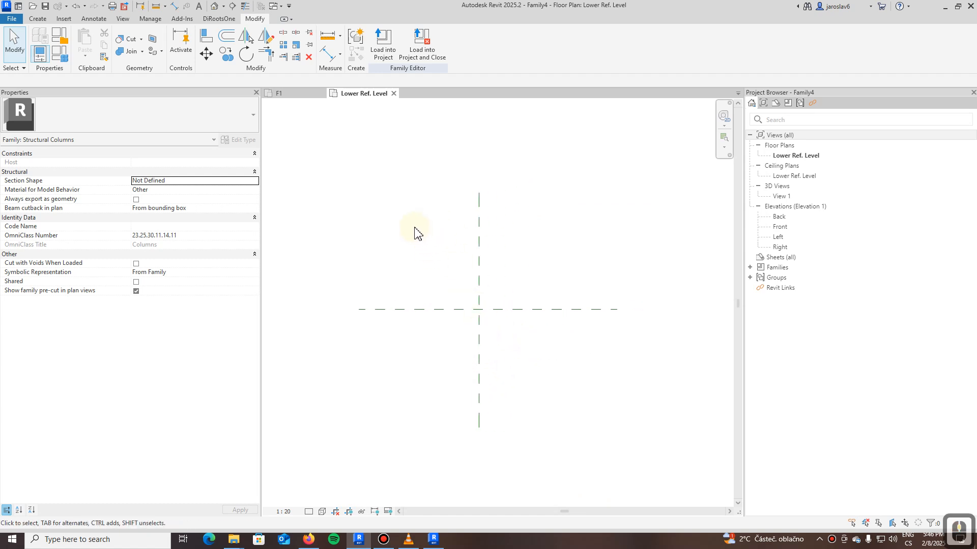
left_click_drag(524, 345, 447, 274)
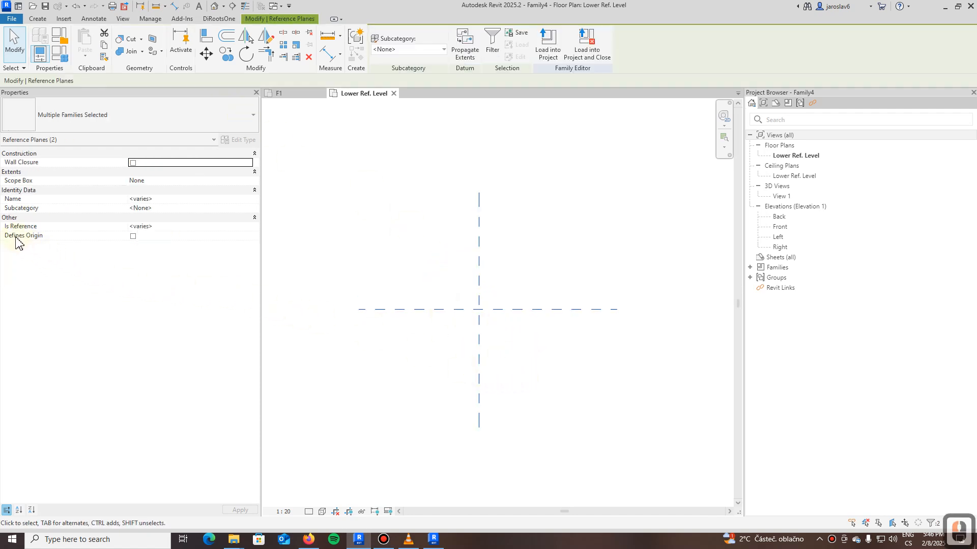
left_click(132, 237)
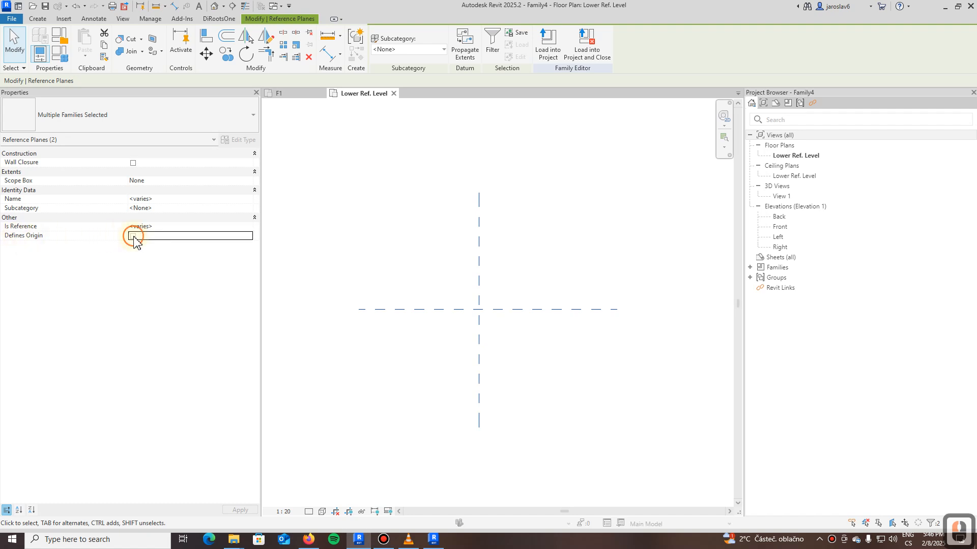
left_click(422, 370)
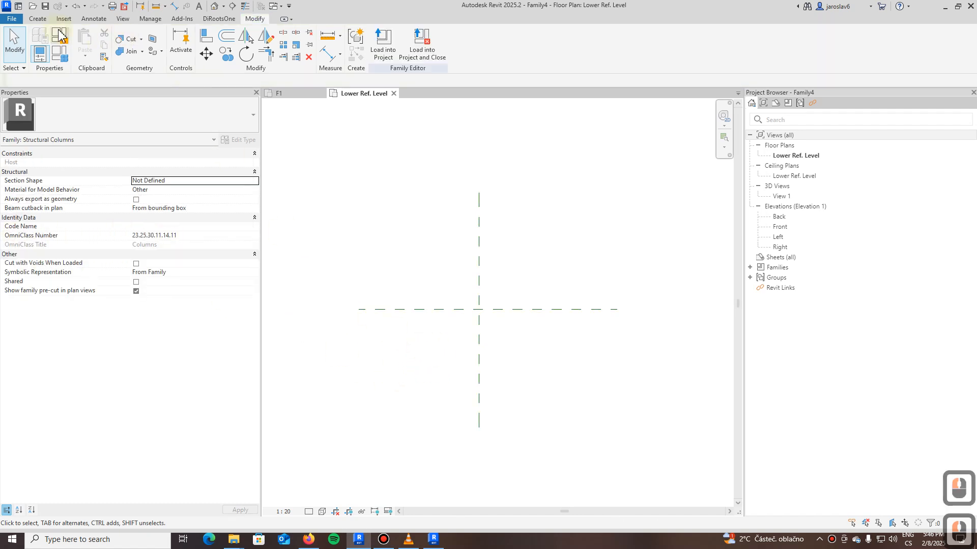
Draw two vertical reference planes, about 360 to the left and about 380 to the right of the vertical centre plane
left_click(37, 18)
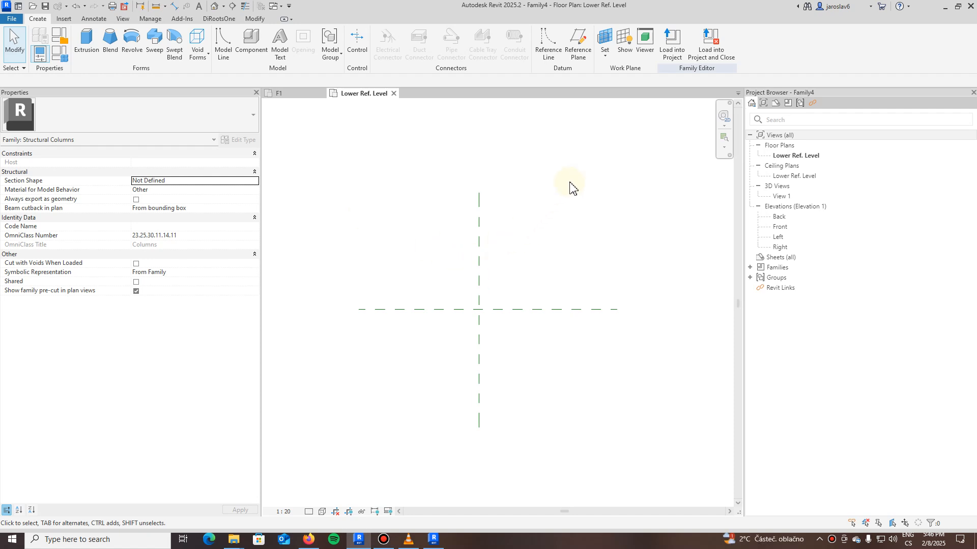
left_click(577, 49)
left_click(415, 208)
left_click(424, 427)
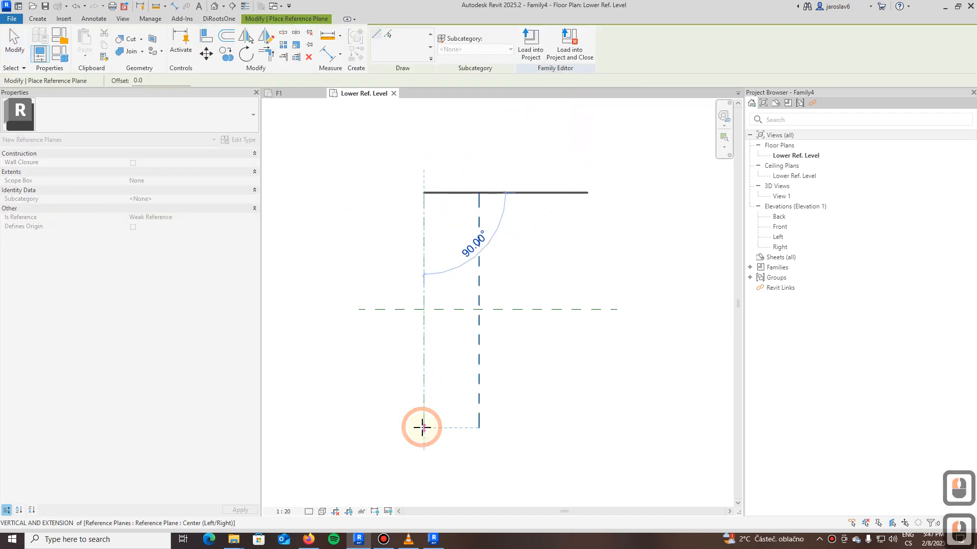
left_click(537, 428)
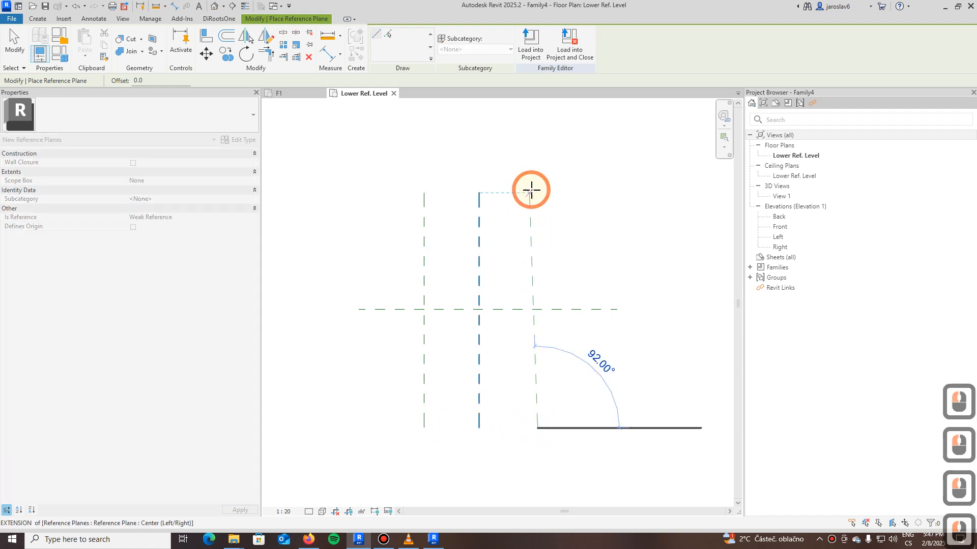
left_click(537, 193)
Draw two horizontal reference planes, about 360 below and about 380 above the horizontal centre plane
left_click(357, 364)
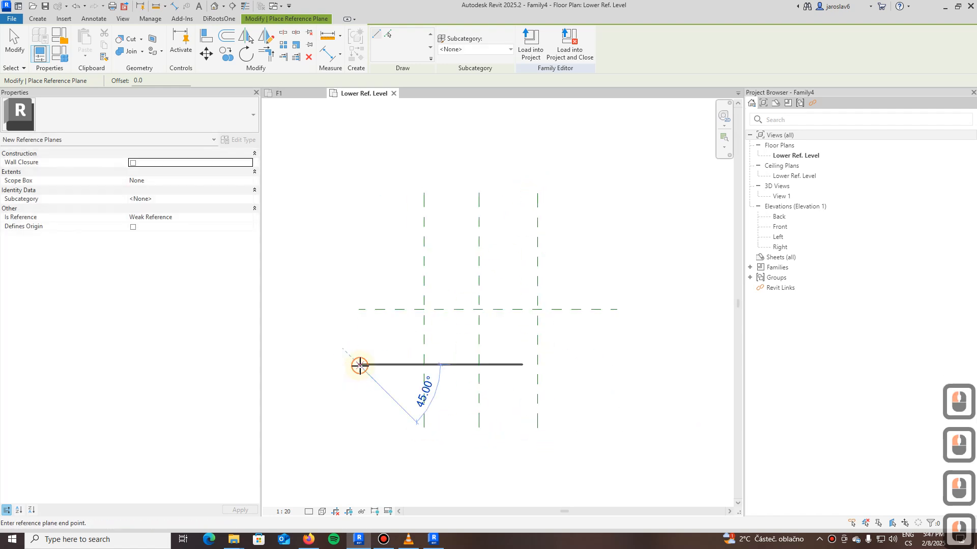
left_click(615, 363)
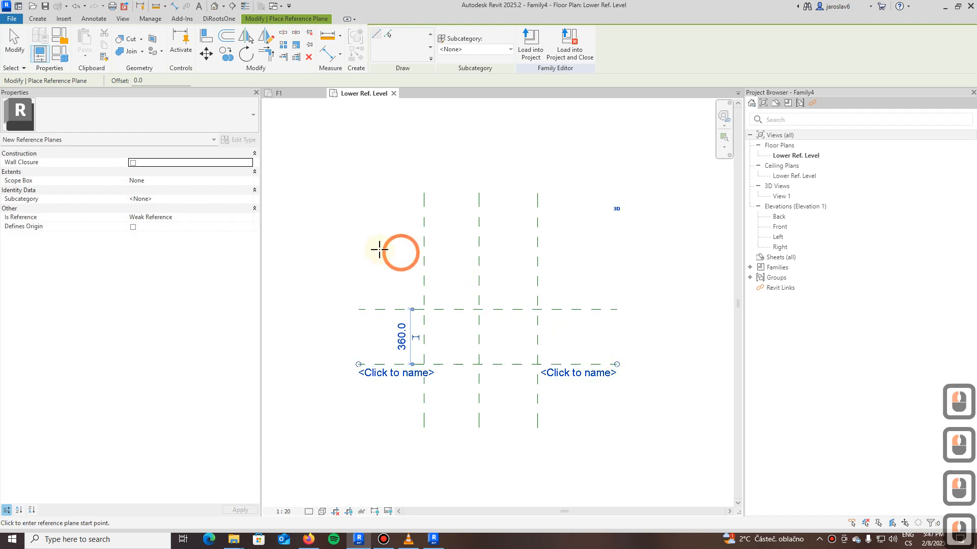
left_click(360, 251)
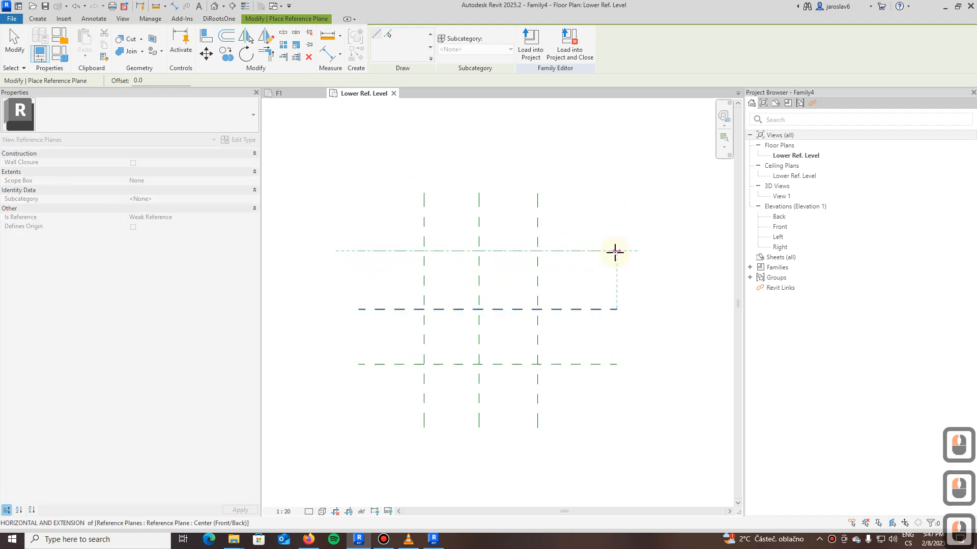
left_click(615, 251)
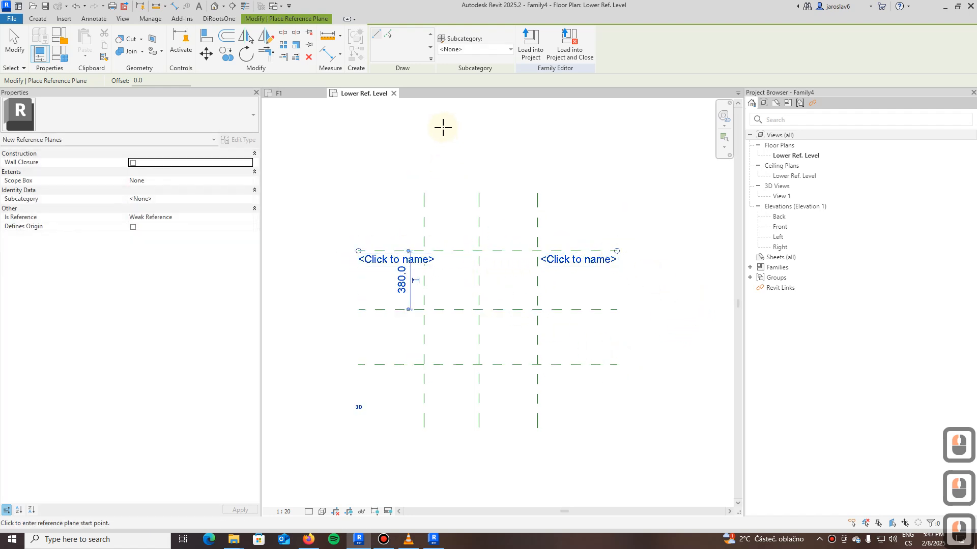
key("Escape")
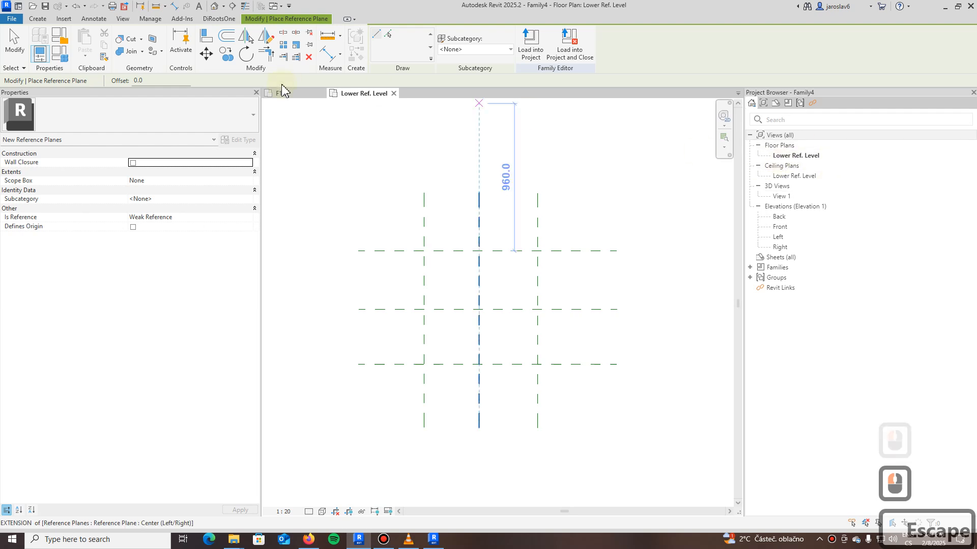
Place a continuous aligned dimension across the three vertical reference planes, below the plane grid
left_click(327, 54)
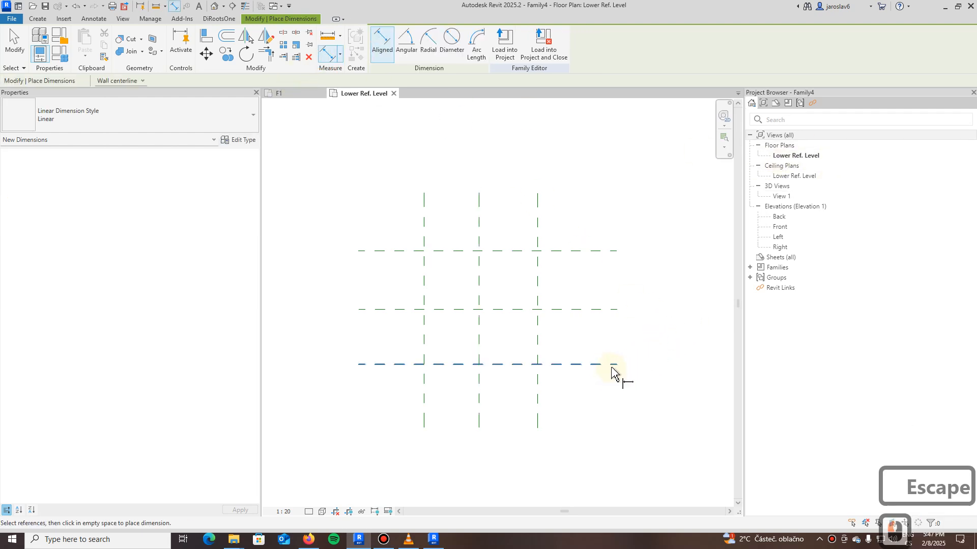
left_click(424, 410)
left_click(479, 409)
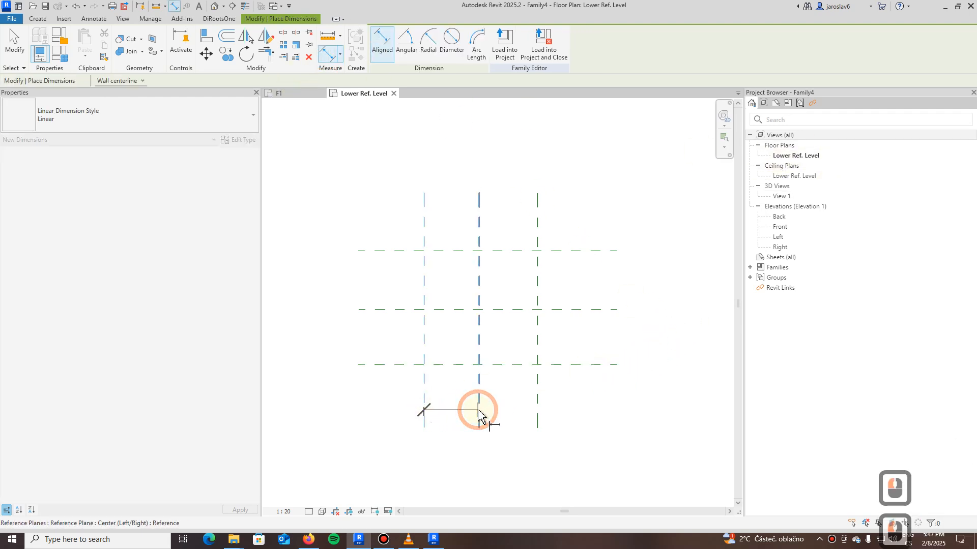
left_click(539, 409)
middle_click_drag(522, 464, 527, 371)
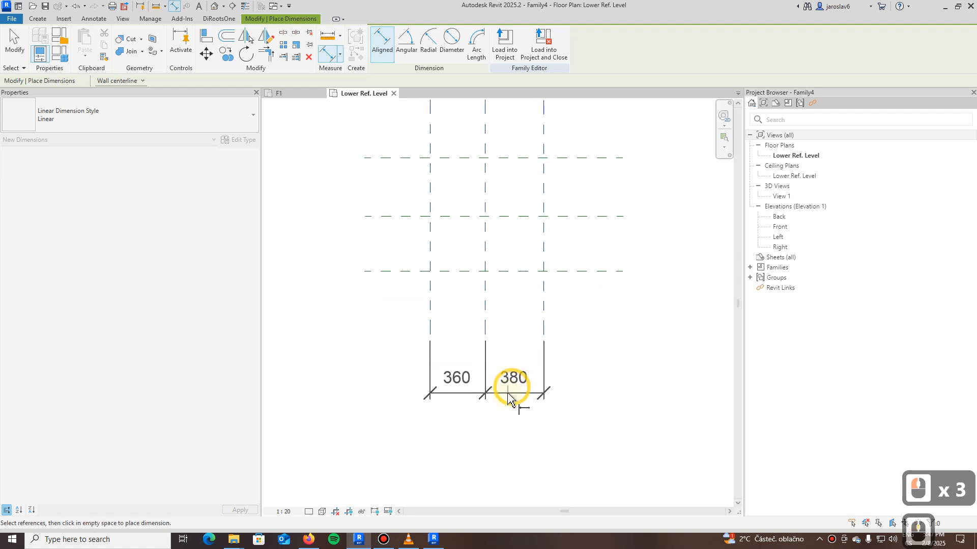
left_click(507, 391)
left_click(617, 377)
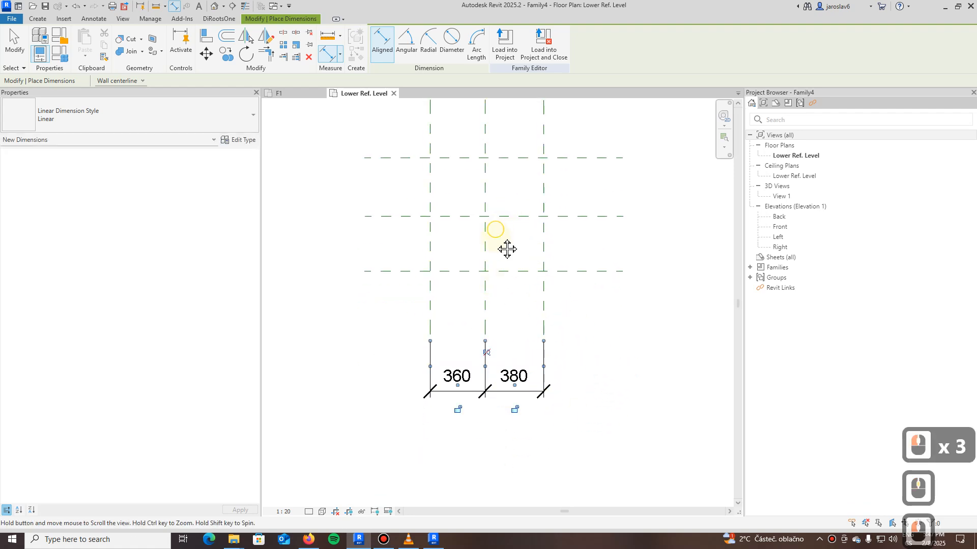
middle_click_drag(507, 241, 512, 310)
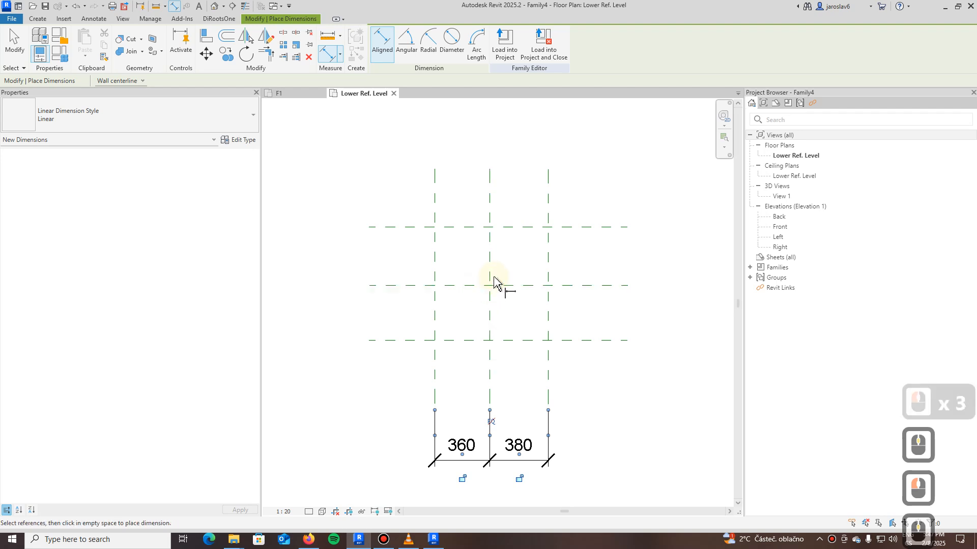
middle_click_drag(508, 406, 444, 332)
scroll(441, 310, "up", 2)
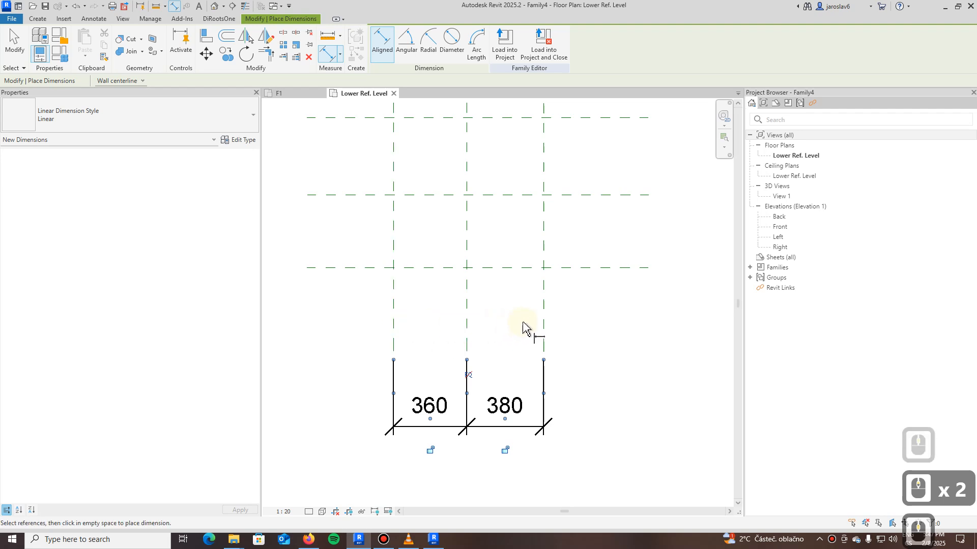
Apply the equality constraint to the continuous dimension across the three vertical reference planes
scroll(482, 367, "up", 3)
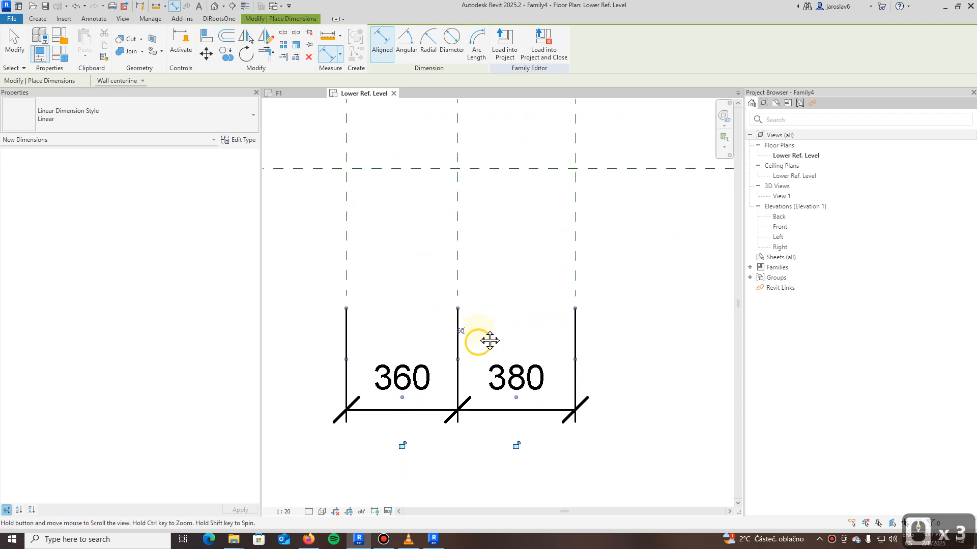
left_click(464, 314)
scroll(447, 328, "down", 6)
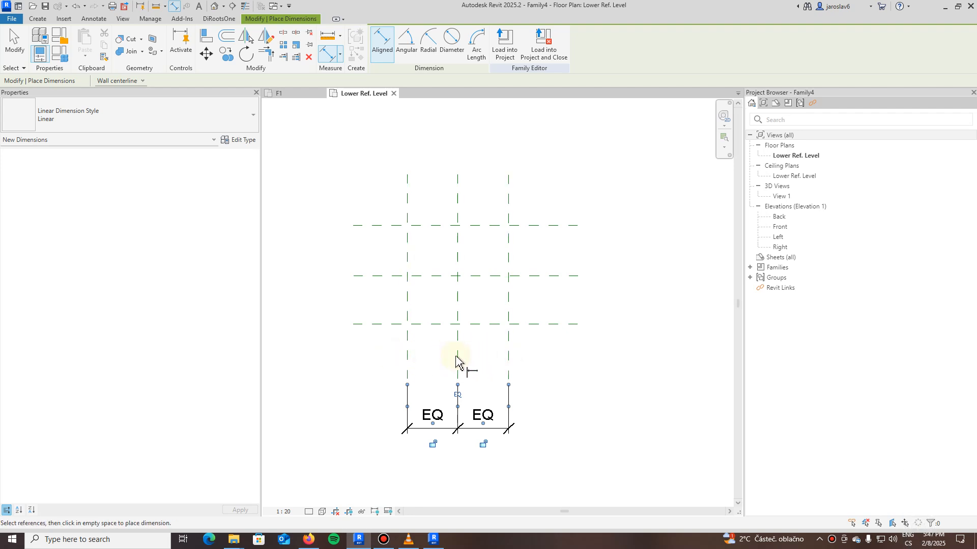
Place an overall aligned dimension between the two outer vertical reference planes, below the equality dimension
left_click(407, 352)
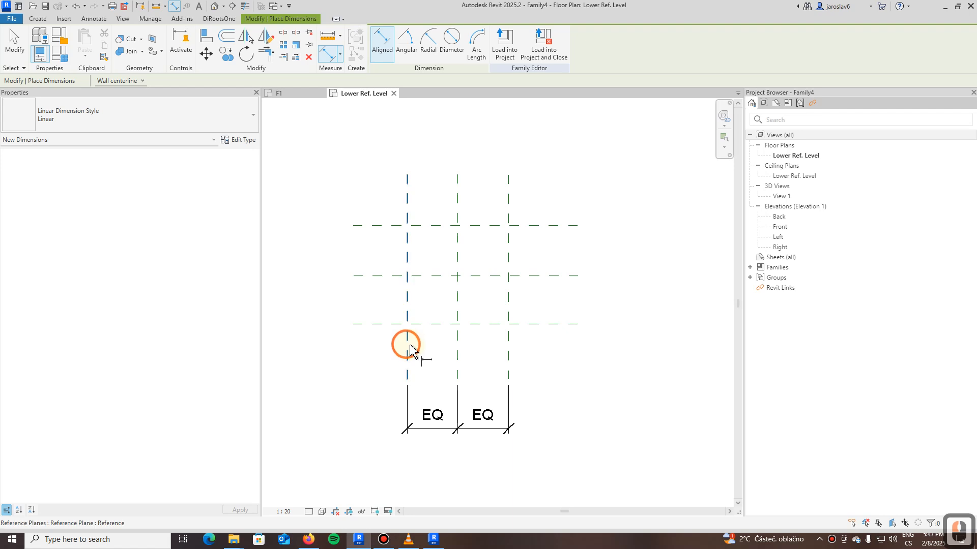
left_click(508, 356)
left_click(518, 436)
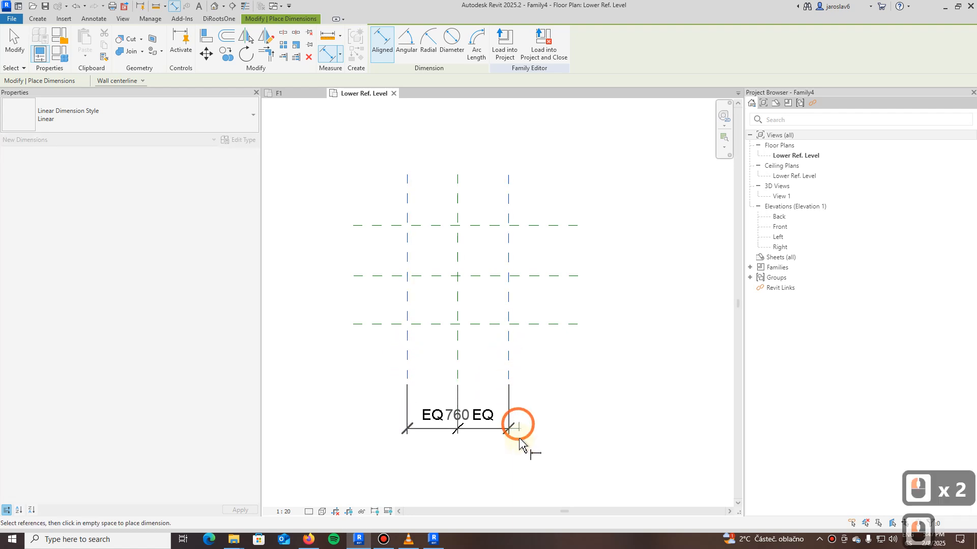
middle_click_drag(531, 448, 533, 395)
left_click(505, 416)
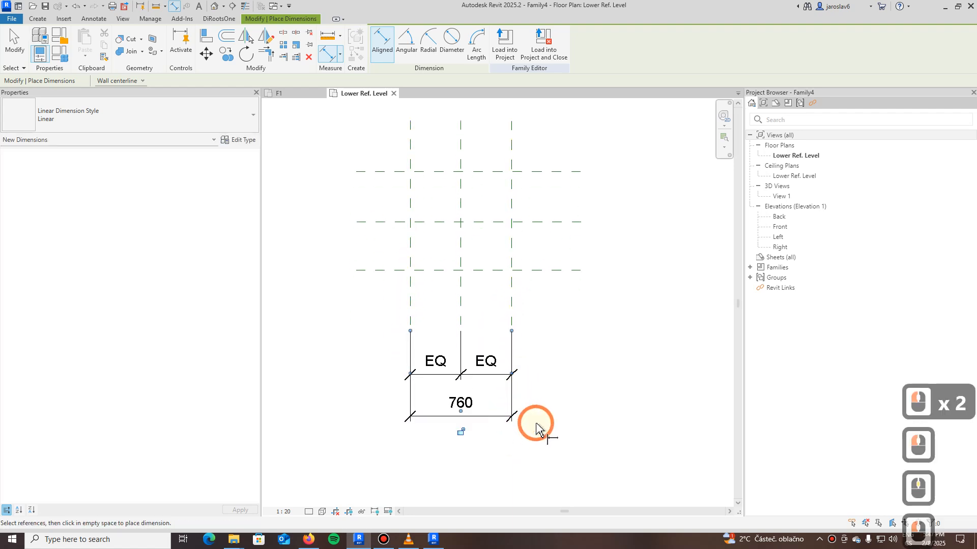
key("Escape")
key("Escape")
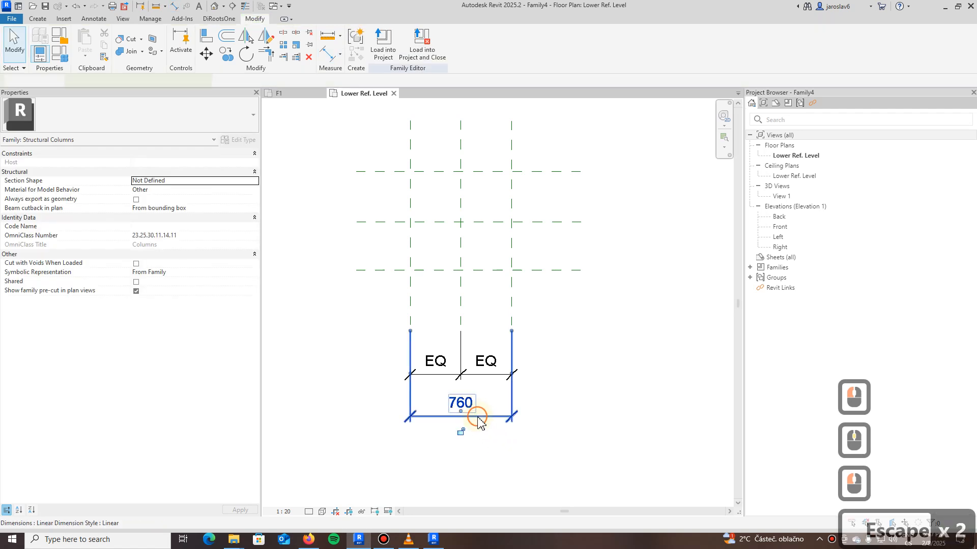
Start a new shared parameter as the label of the overall width dimension and open the shared parameter file settings
left_click(450, 410)
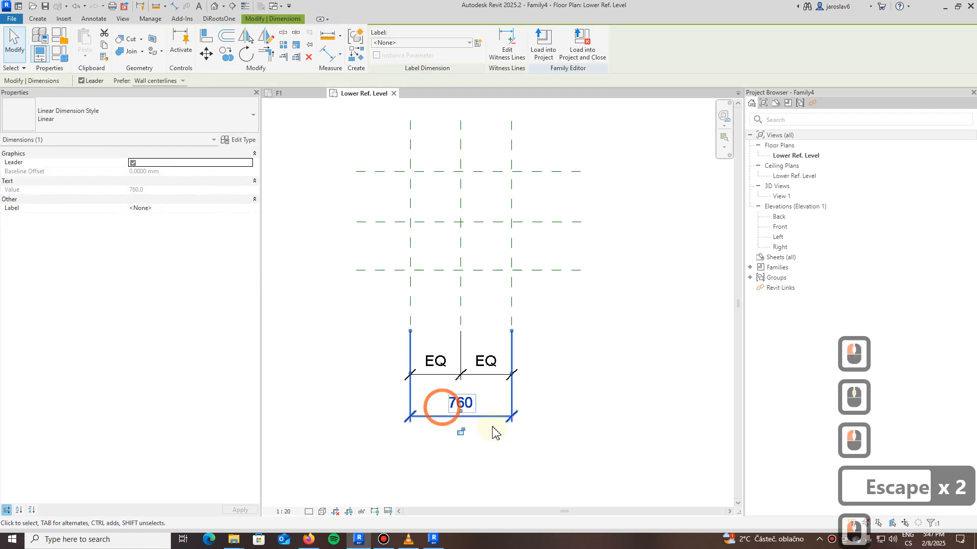
left_click(478, 44)
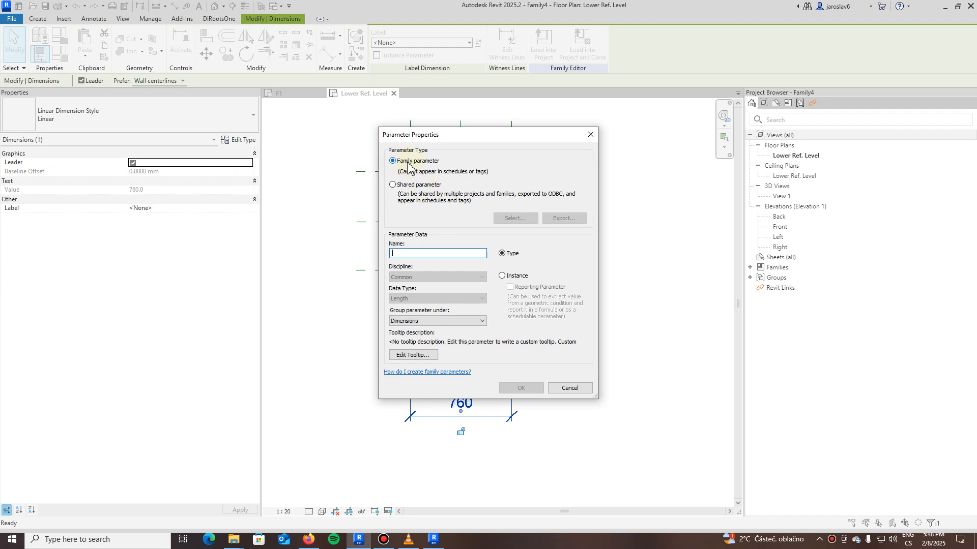
left_click(393, 185)
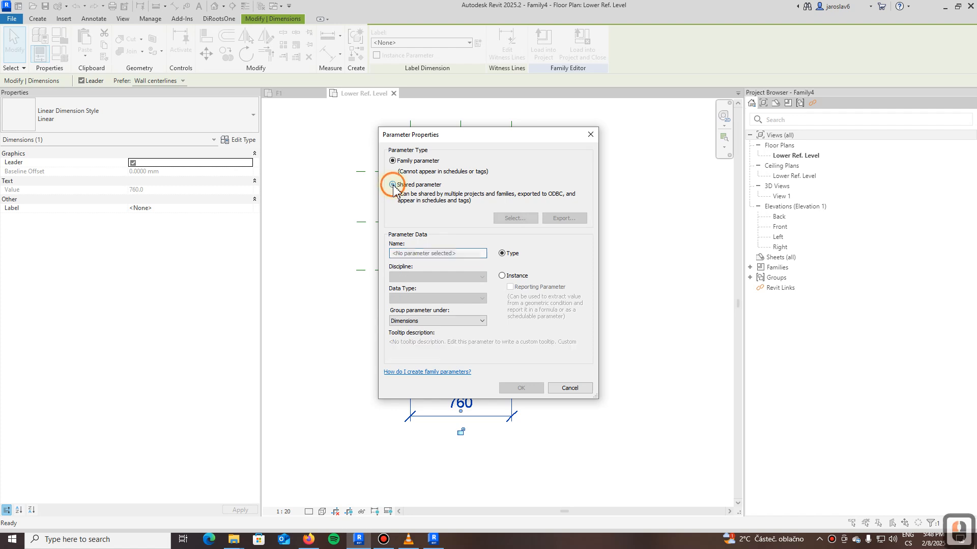
left_click(515, 219)
left_click(515, 270)
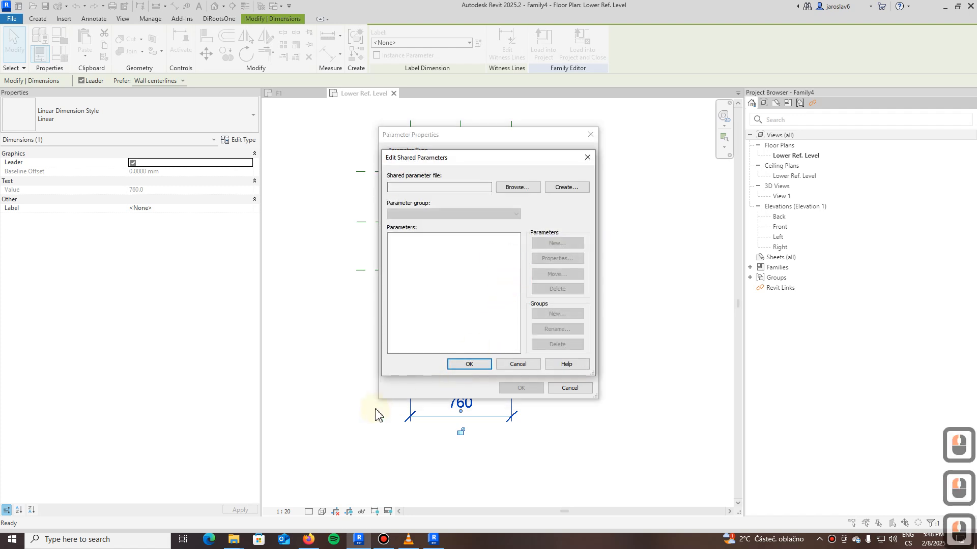
Switch to File Explorer and copy the path of the _Revit folder that contains Shared Parameters File.txt
left_click(218, 544)
left_click(233, 543)
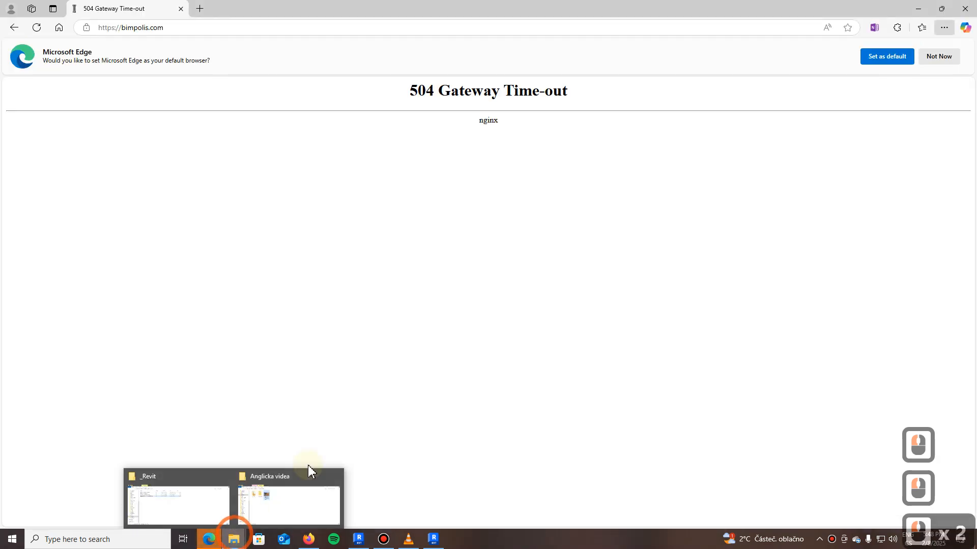
left_click(968, 5)
left_click(233, 539)
left_click(193, 490)
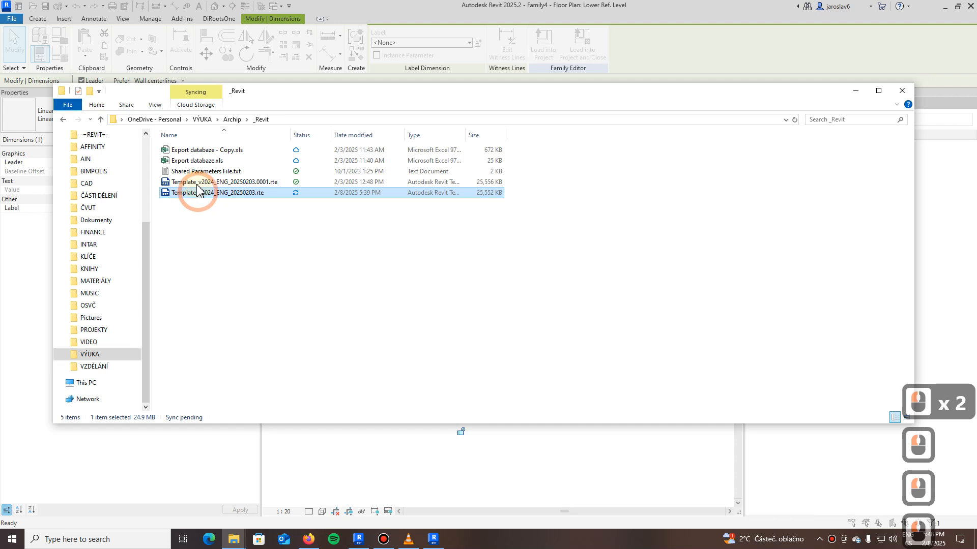
left_click(179, 172)
left_click(285, 120)
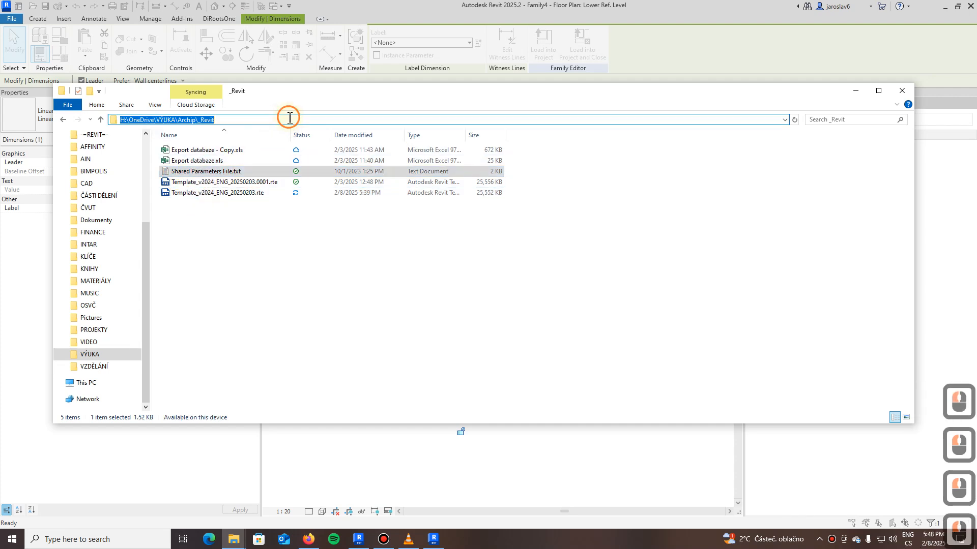
key("ctrl+c")
left_click(856, 91)
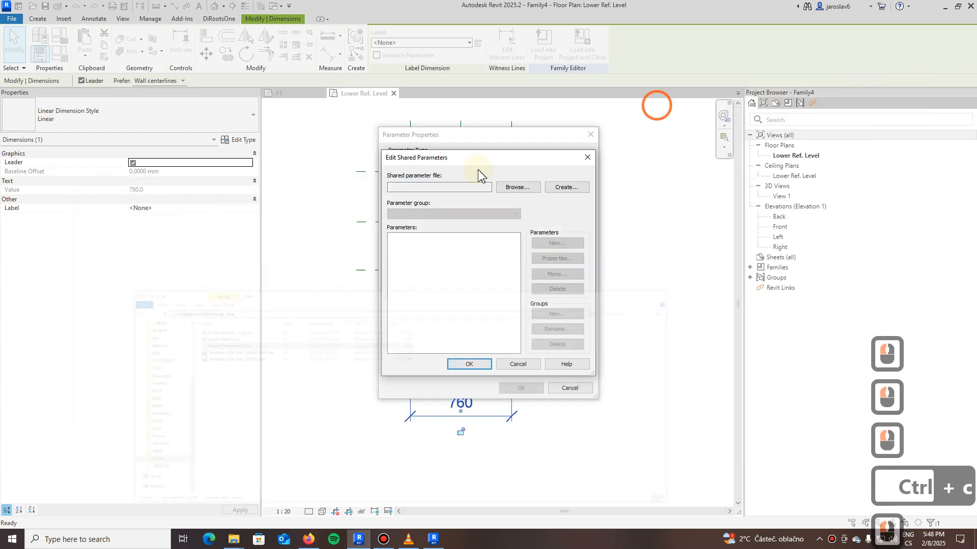
Load Shared Parameters File.txt from the copied _Revit folder path as the shared parameter file
left_click(535, 190)
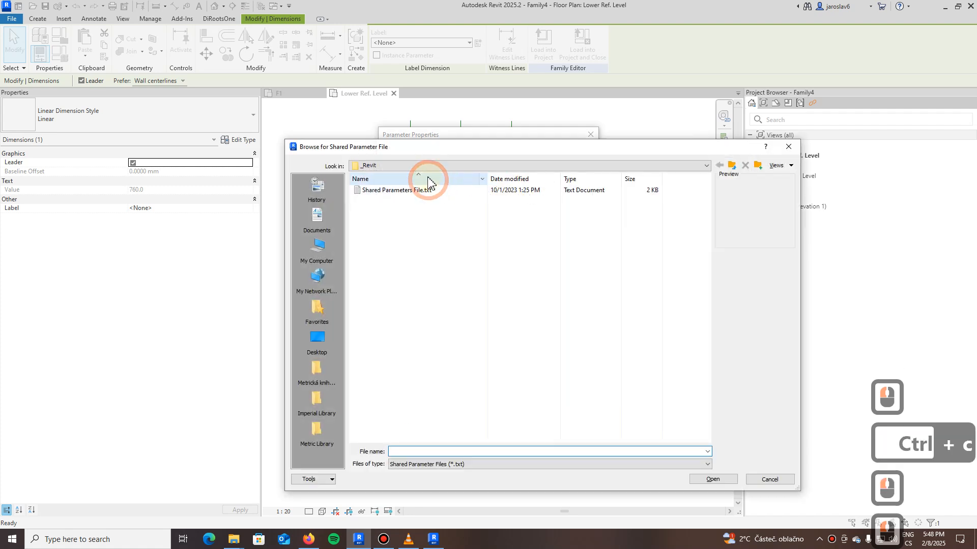
left_click(404, 453)
key("ctrl+v")
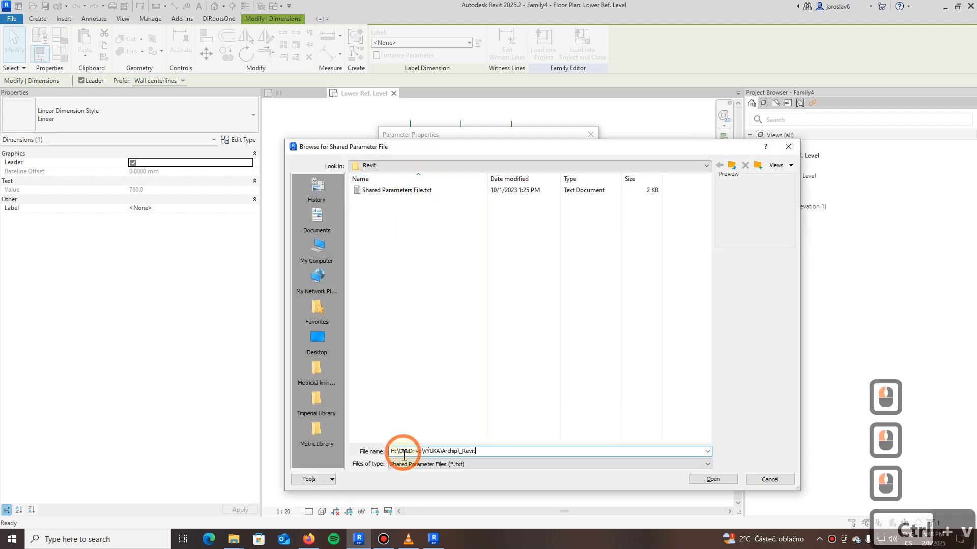
key("Return")
left_click(371, 190)
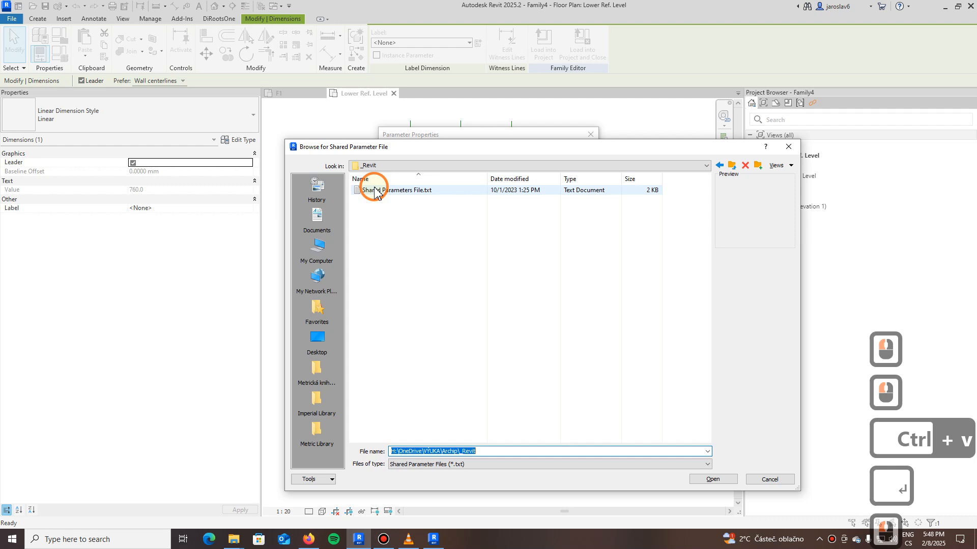
left_click(713, 480)
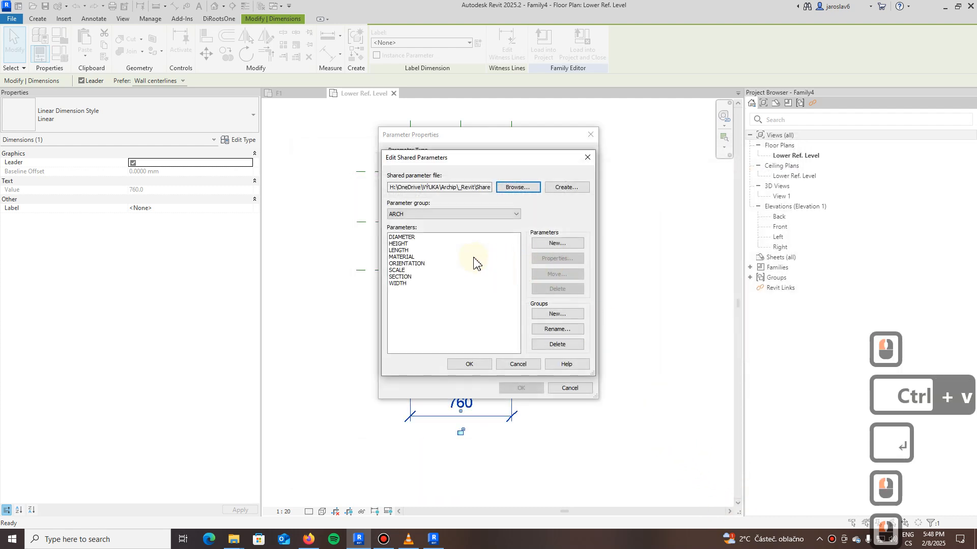
Label the overall dimension between the outer vertical planes with the shared type parameter WIDTH from the ARCH group
left_click(417, 213)
left_click(420, 213)
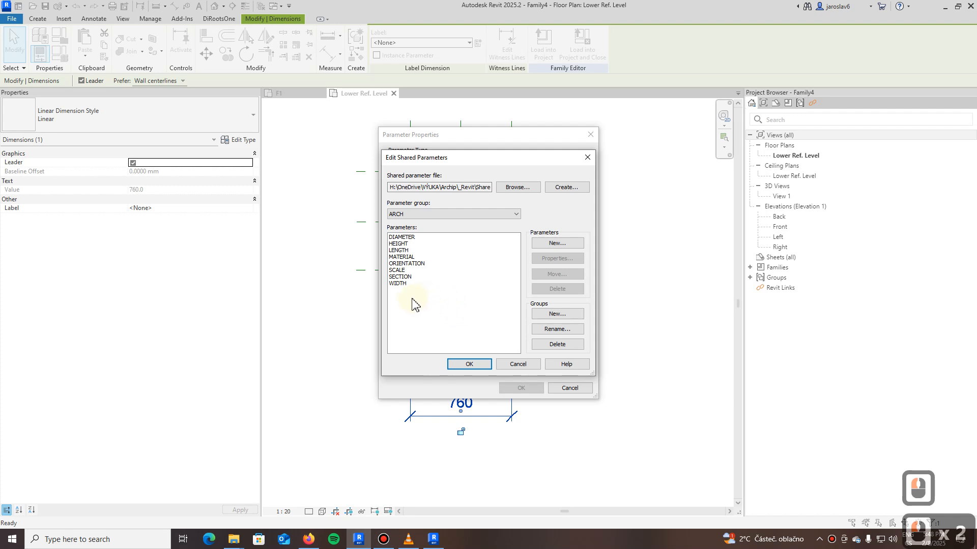
double_click(399, 283)
left_click(471, 364)
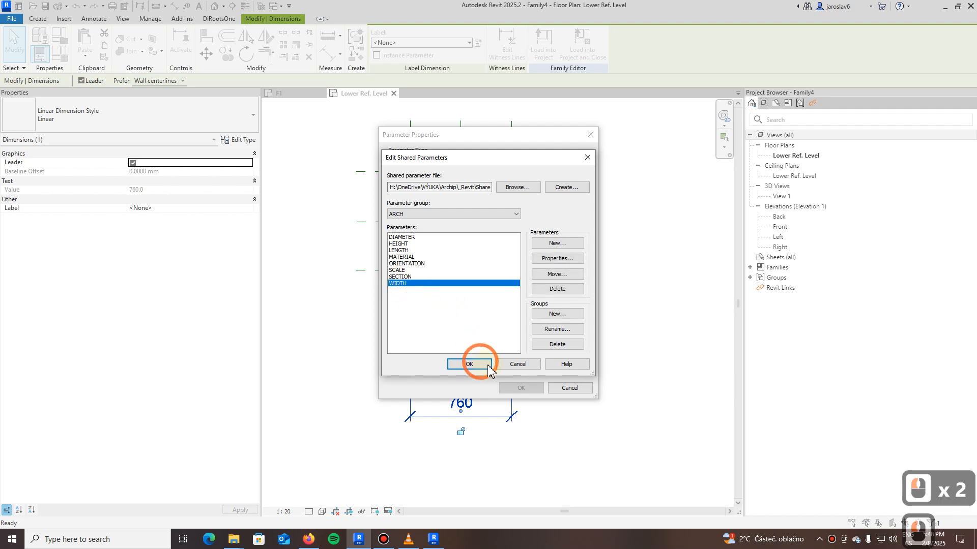
left_click(411, 282)
left_click(458, 353)
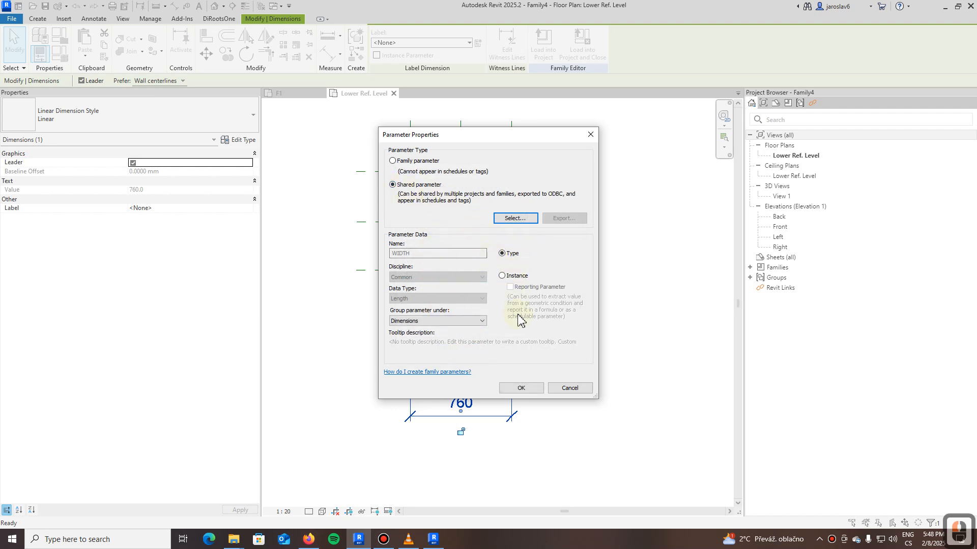
left_click(524, 389)
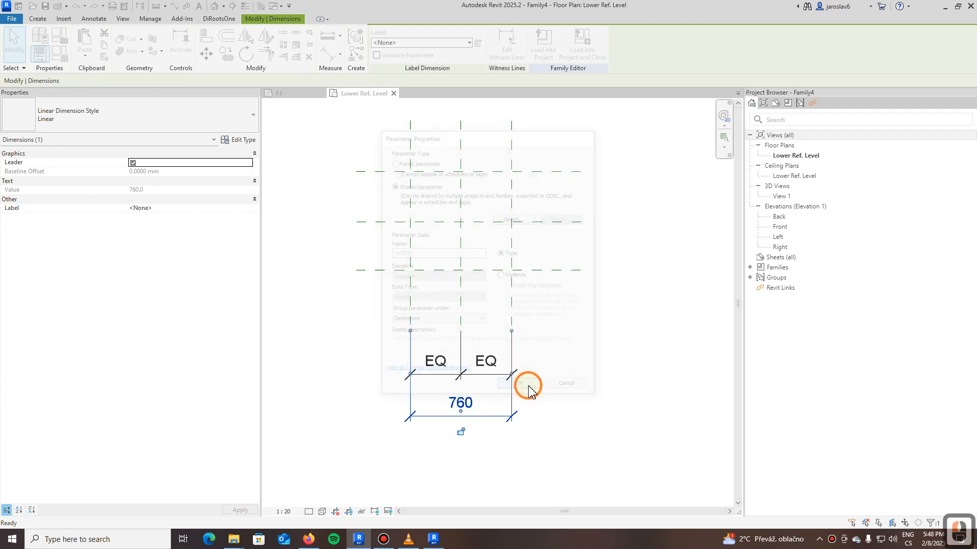
left_click(610, 426)
Place a continuous aligned dimension across the three horizontal reference planes, right of the grid, and make its segments equal
left_click(336, 57)
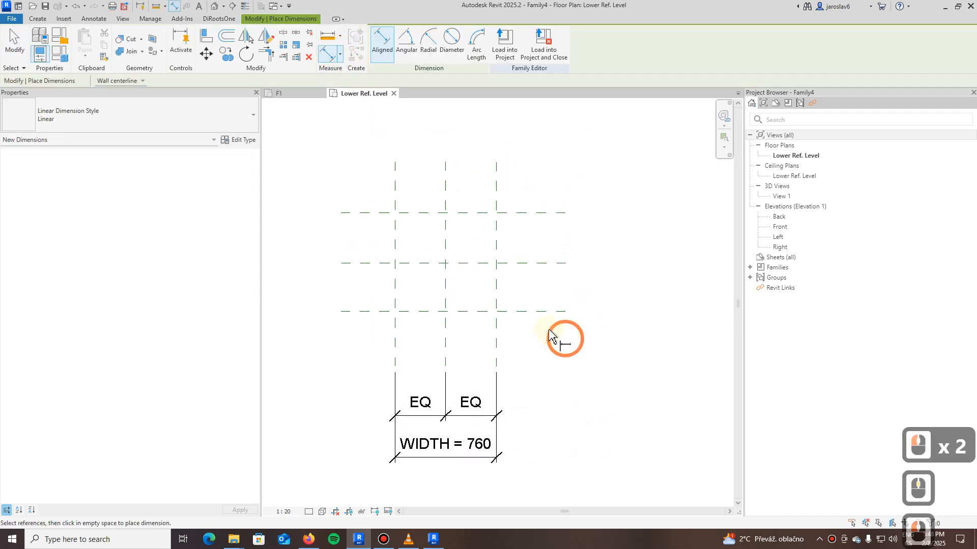
left_click(541, 312)
left_click(541, 213)
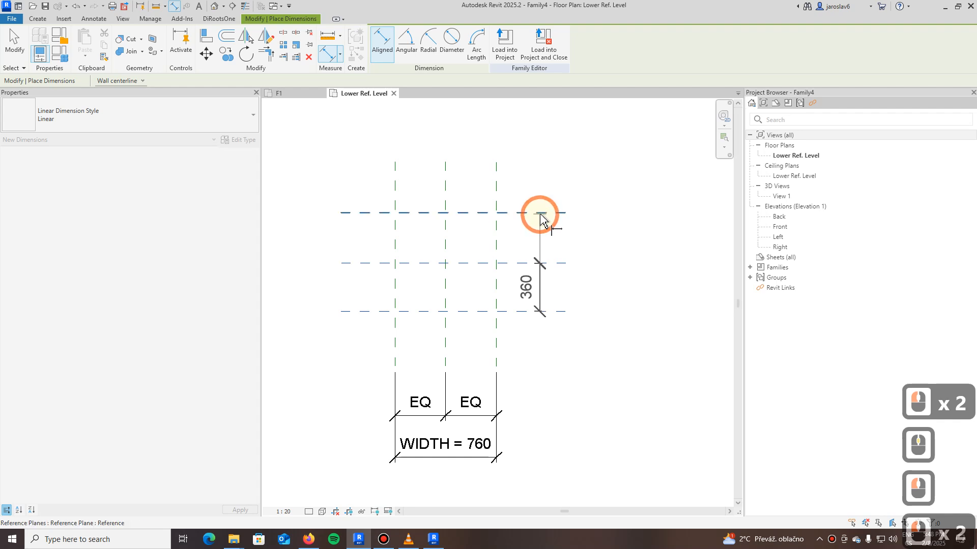
left_click(606, 239)
left_click(640, 265)
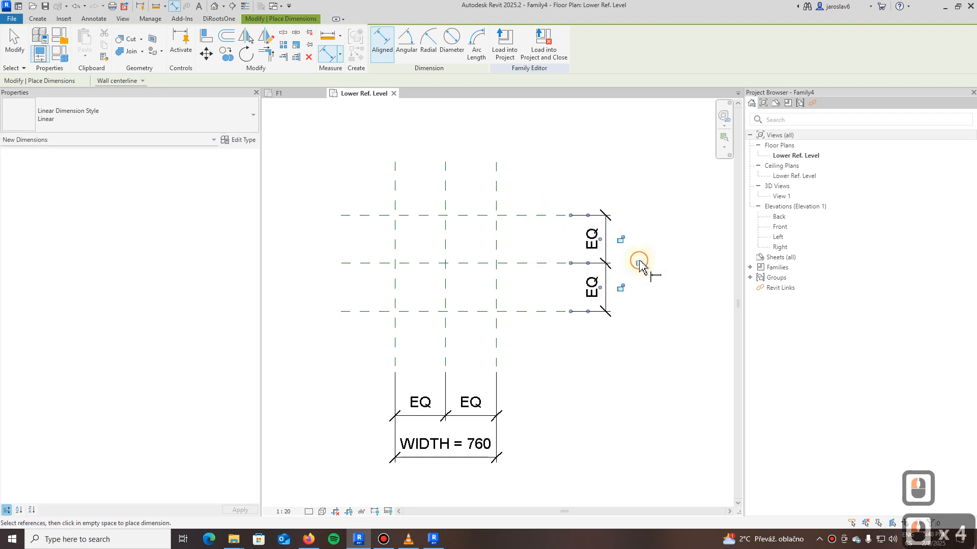
Place an overall aligned dimension between the two outer horizontal reference planes, outside the equality dimension
left_click(493, 325)
left_click(495, 222)
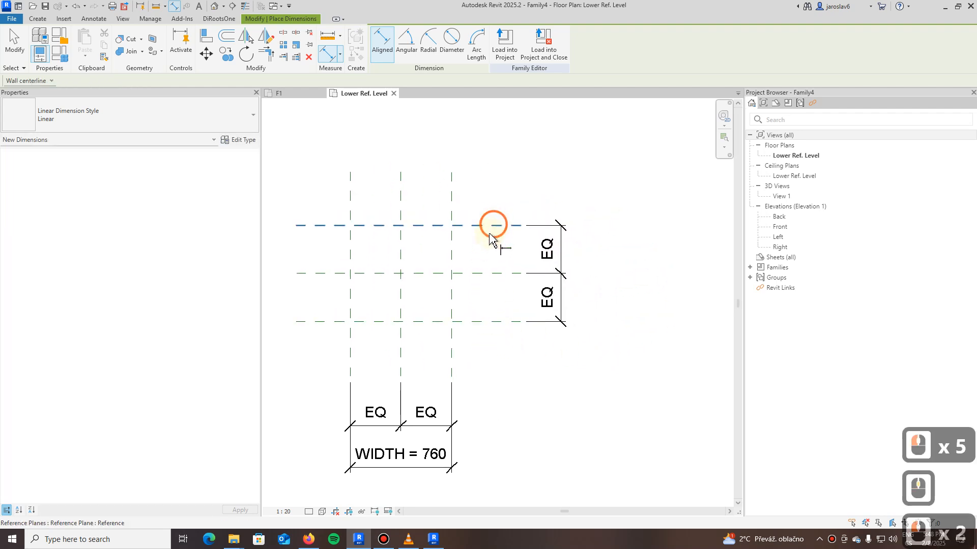
left_click(481, 321)
left_click(495, 226)
left_click(600, 240)
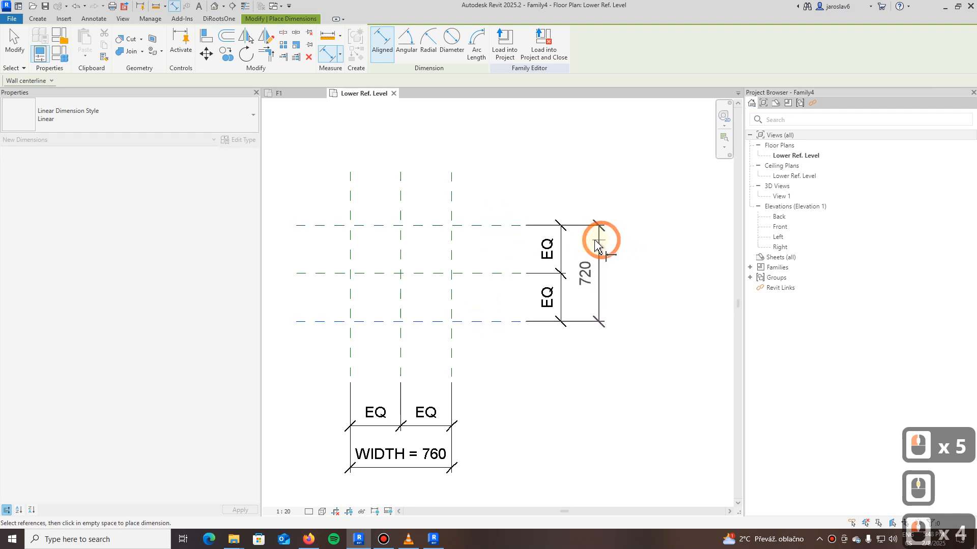
key("Escape")
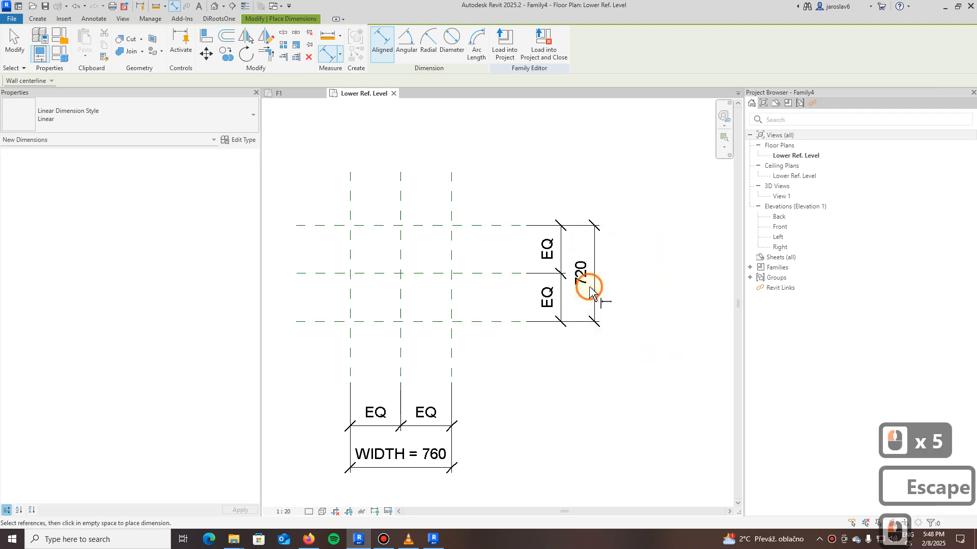
Label the overall dimension between the outer horizontal planes with the ARCH shared parameter LENGTH as an instance parameter
left_click(590, 279)
key("Escape")
left_click(479, 44)
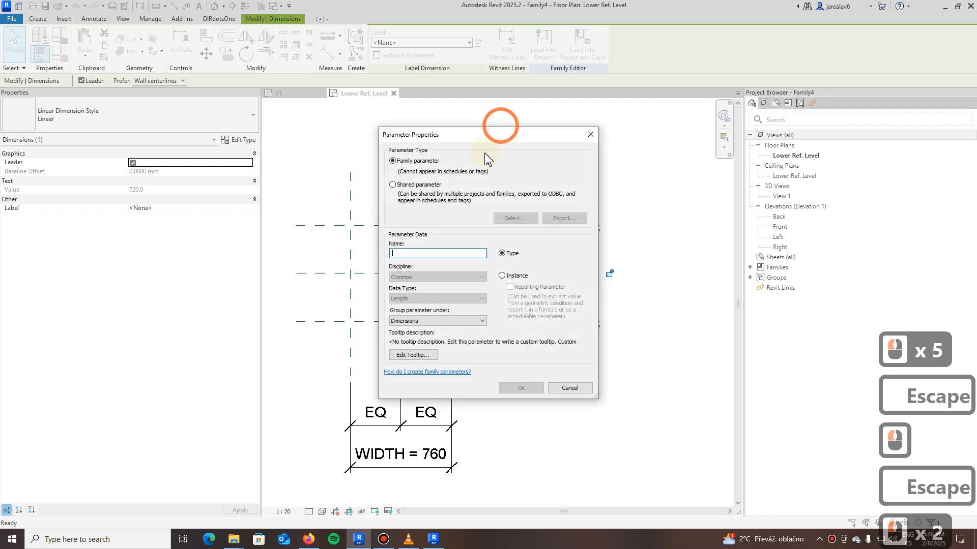
left_click(397, 187)
left_click(515, 218)
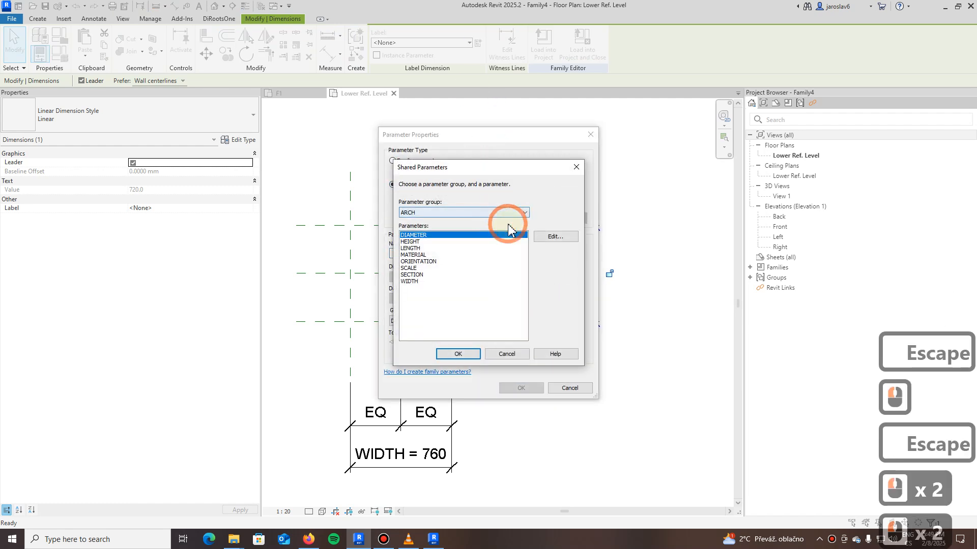
left_click(425, 249)
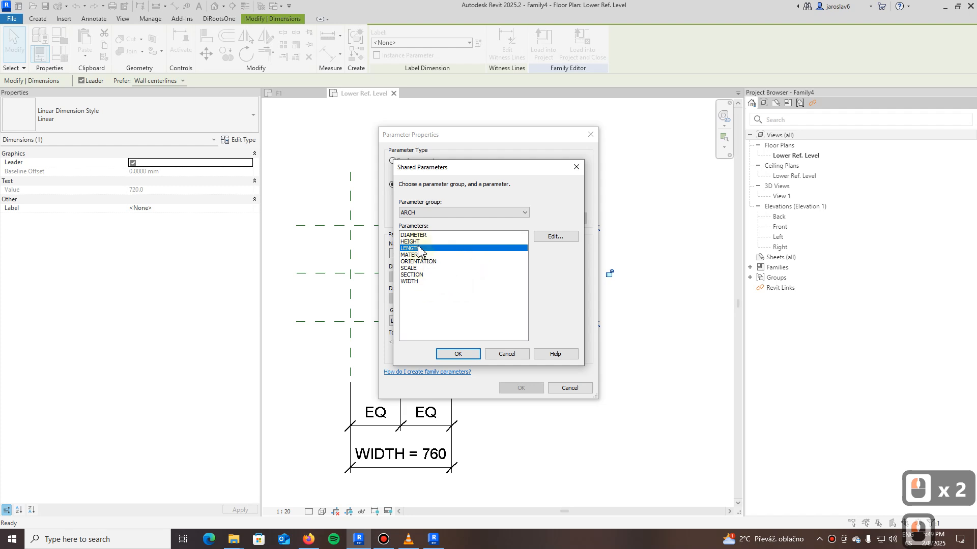
left_click(464, 355)
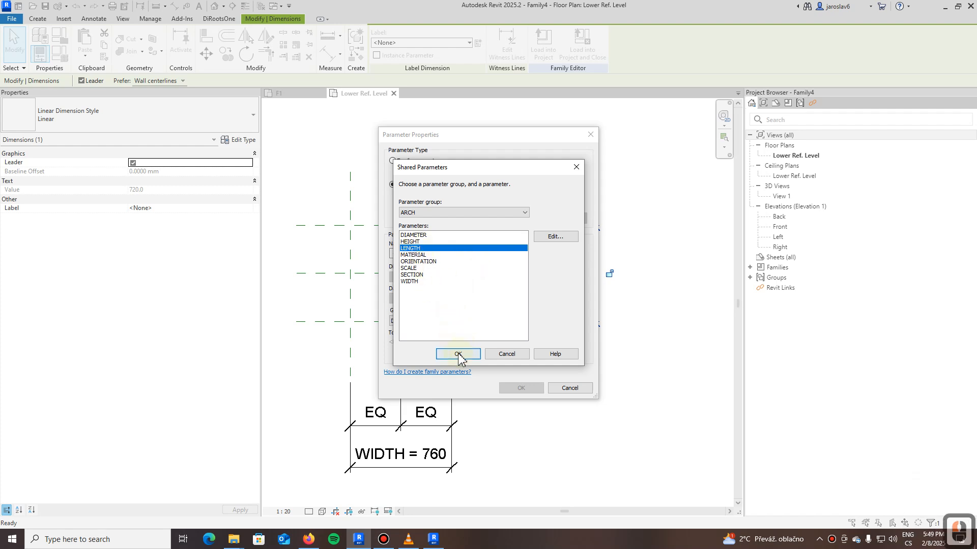
left_click(459, 355)
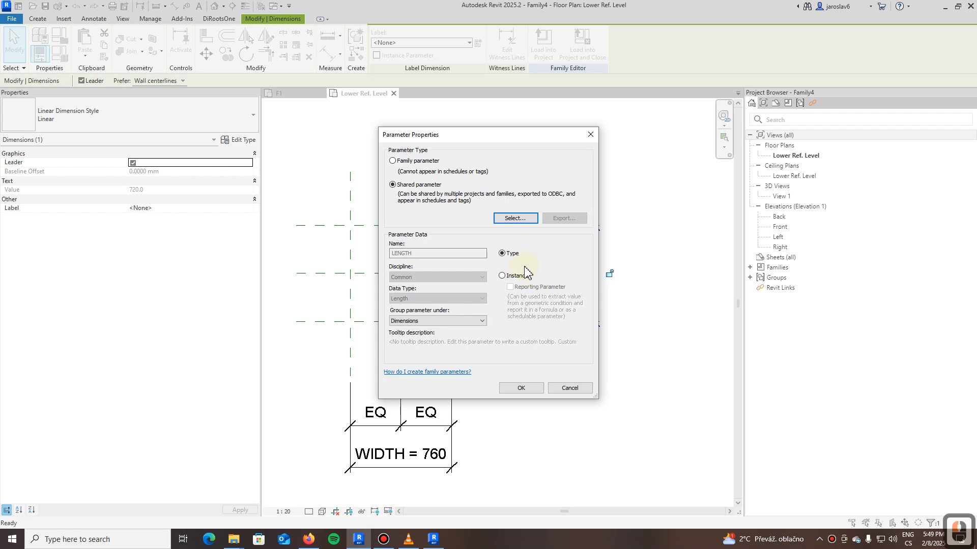
left_click(502, 276)
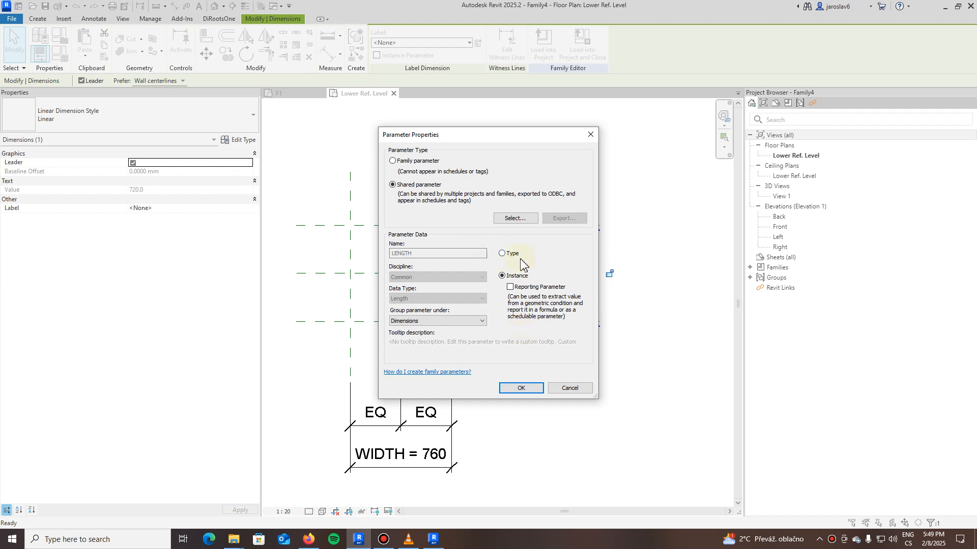
left_click(520, 389)
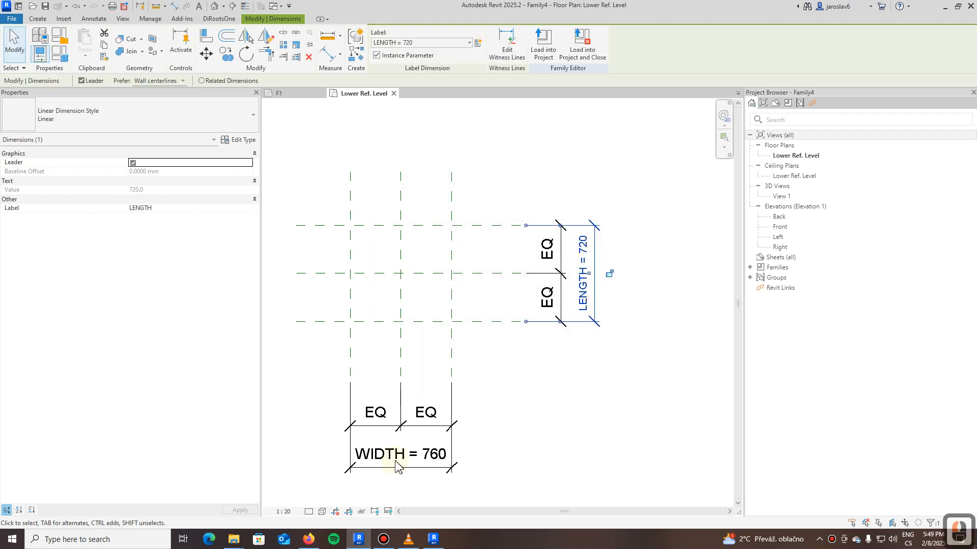
Set the WIDTH dimension and the LENGTH dimension of the reference plane grid to 600 each
key("Escape")
key("Escape")
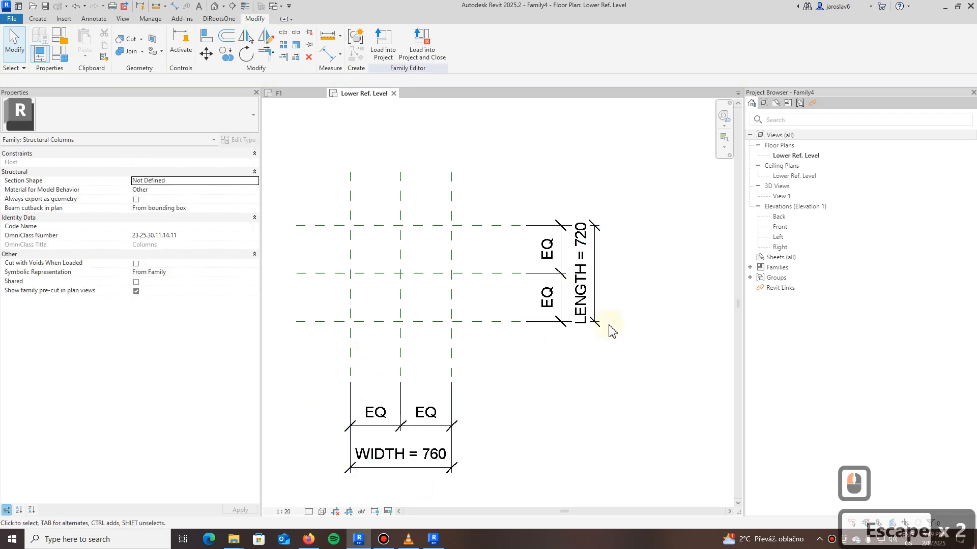
left_click(431, 454)
left_click(432, 457)
type("600")
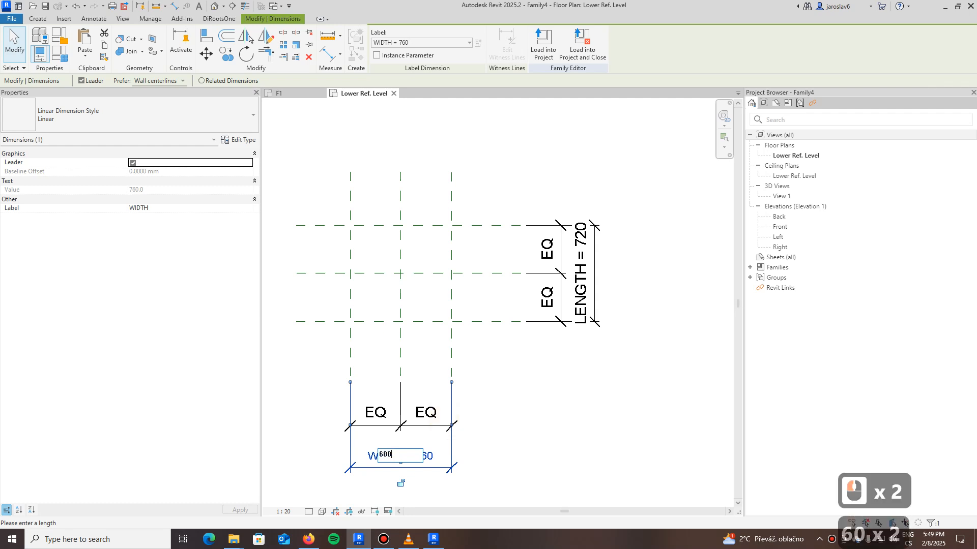
key("Return")
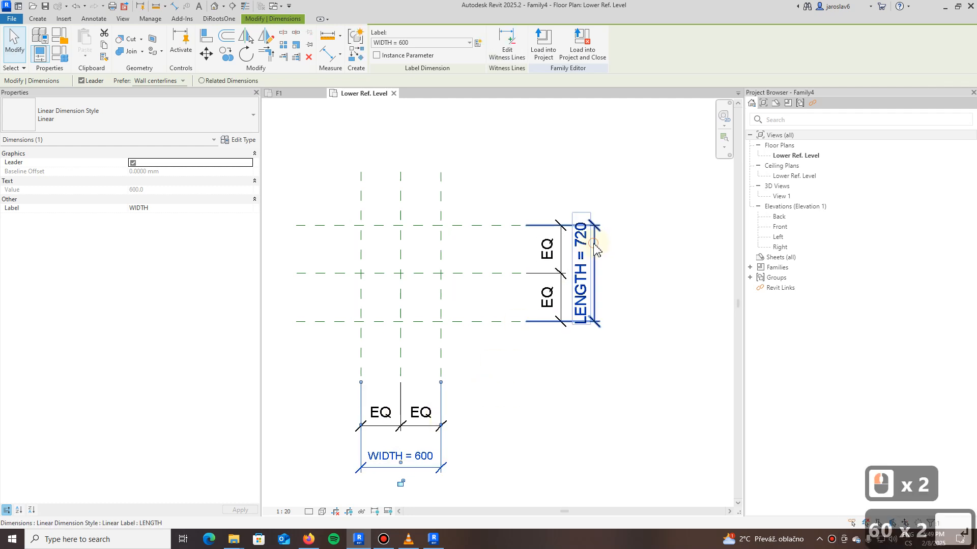
double_click(583, 259)
type("600")
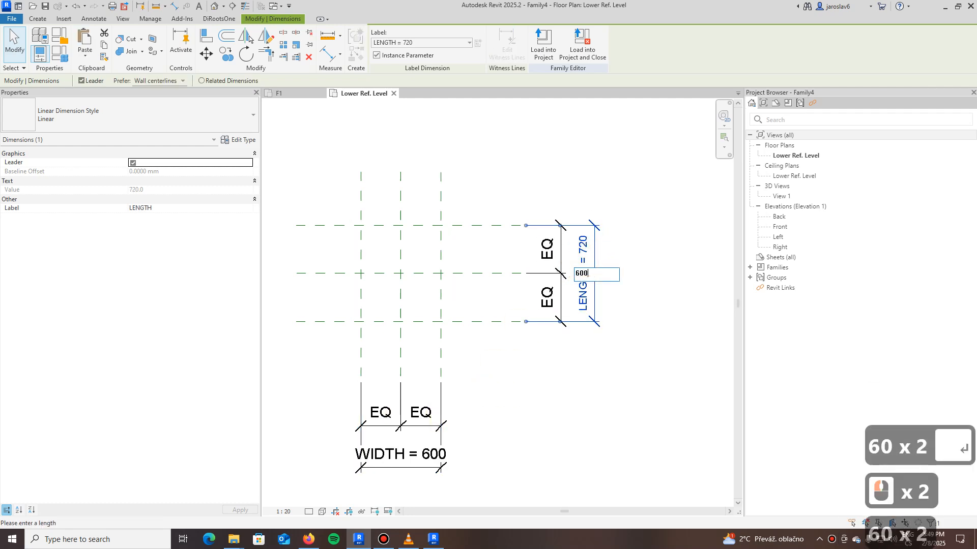
left_click(481, 376)
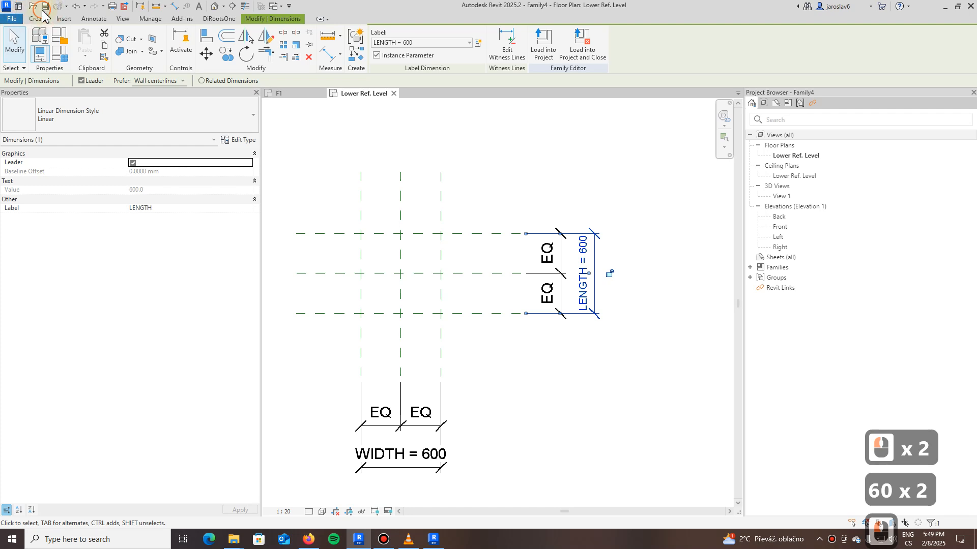
Save the family under the file name "Rectangular column" in the _Revit folder
left_click(45, 7)
left_click(510, 367)
left_click_drag(510, 368, 434, 336)
type("Rectangular")
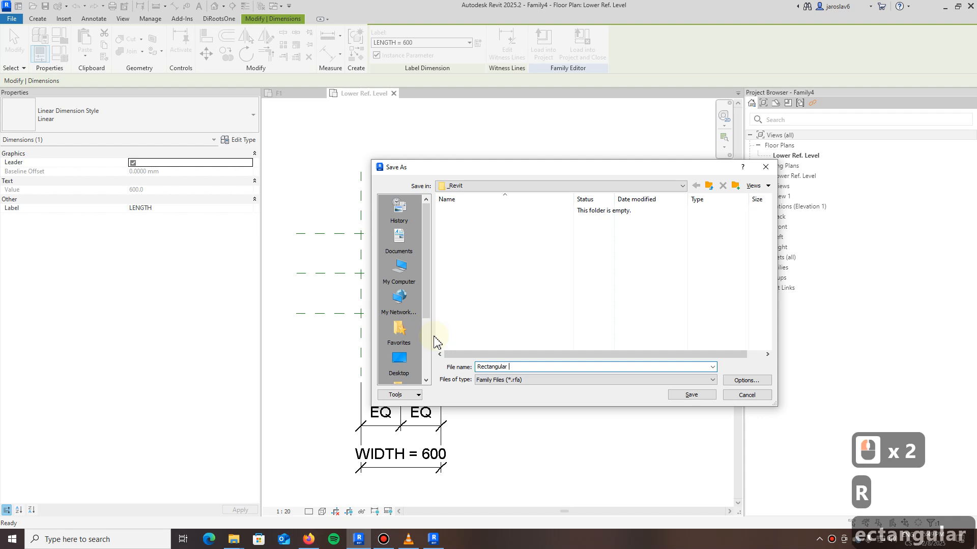
type(" column")
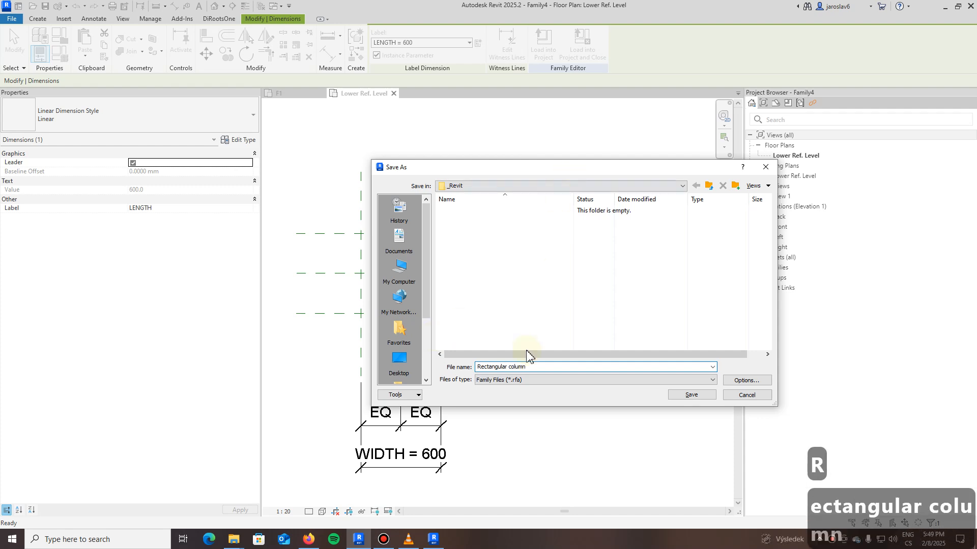
left_click(692, 396)
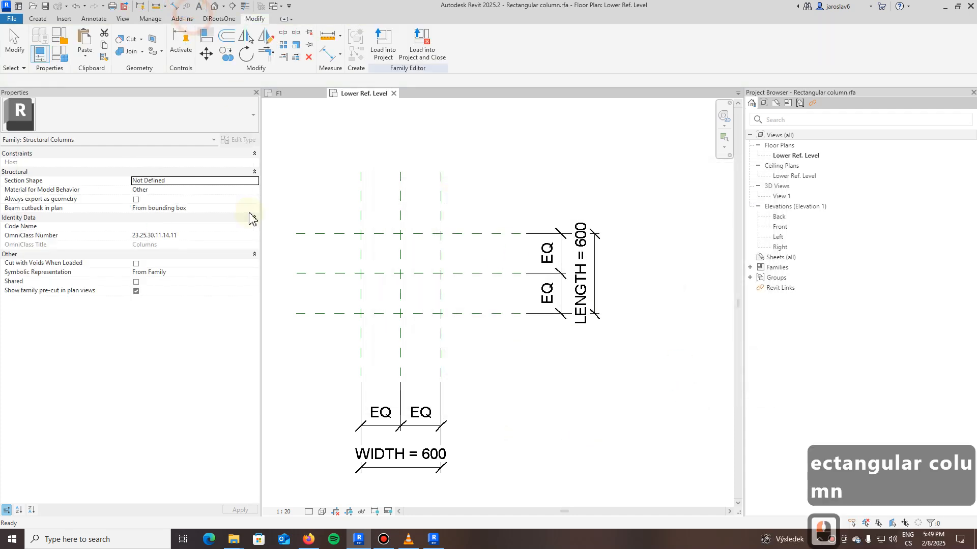
key("Escape")
left_click(501, 392)
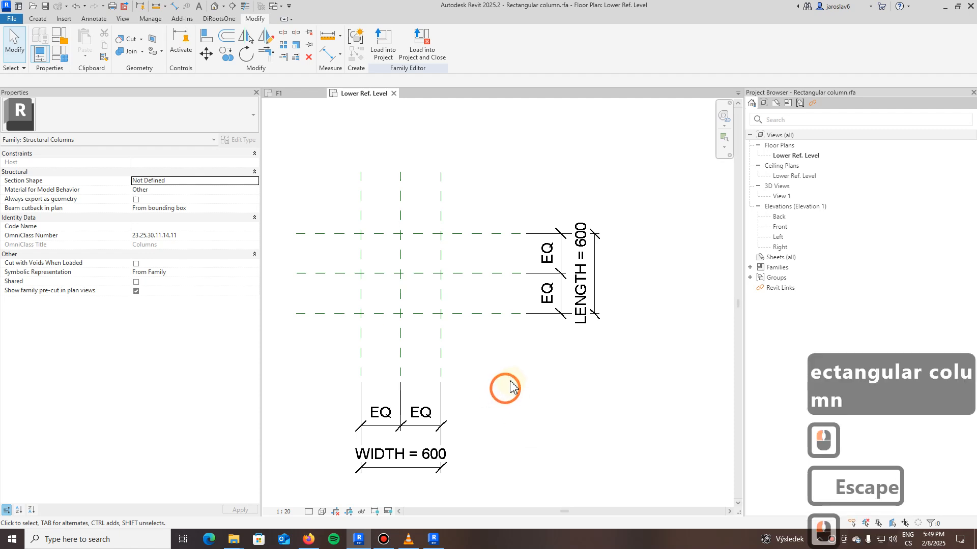
Start an extrusion and sketch a 600 by 600 rectangle between opposite intersections of the outer reference planes
left_click(38, 18)
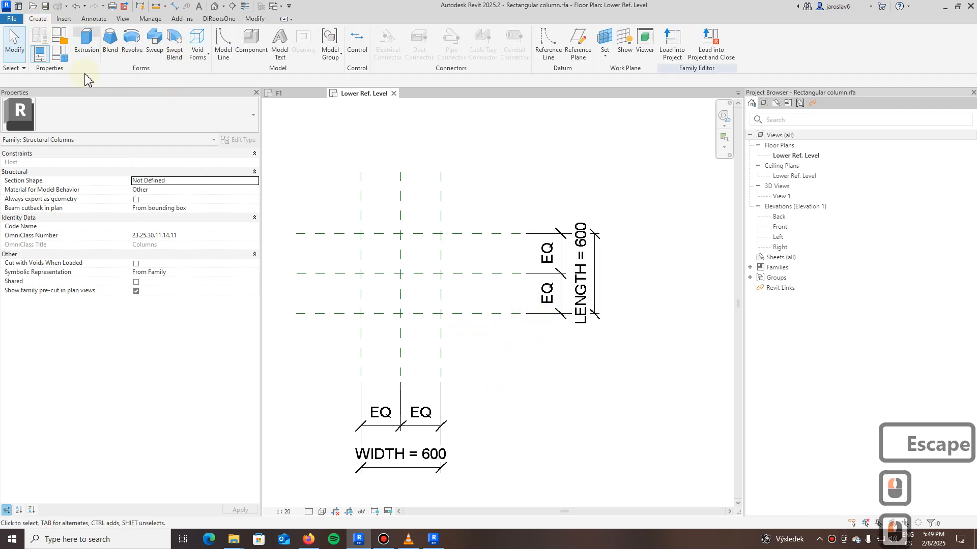
left_click(86, 40)
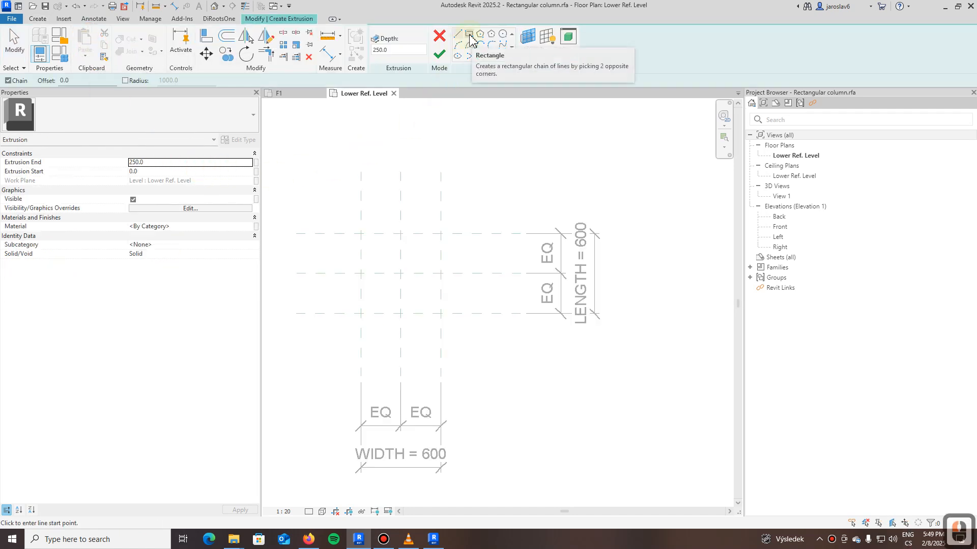
left_click(469, 35)
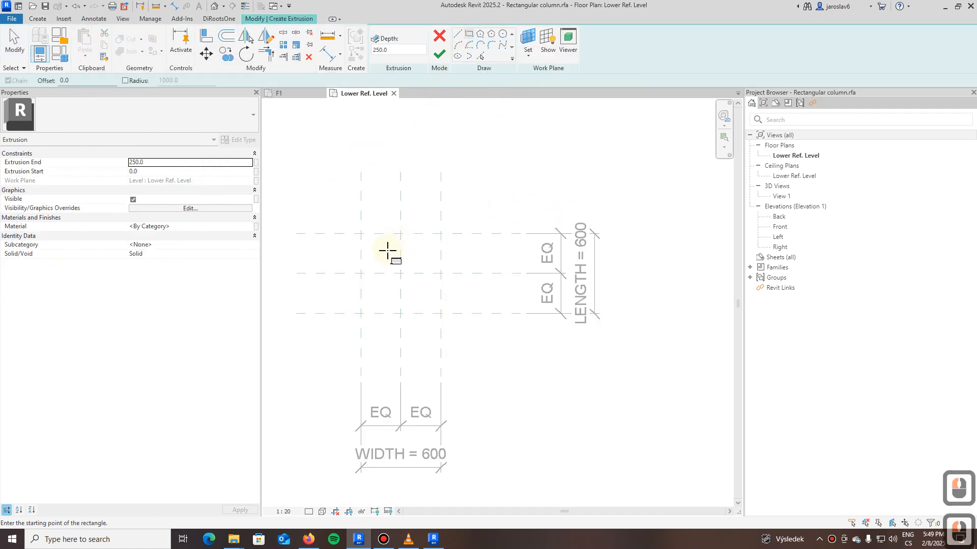
left_click(360, 234)
left_click(440, 314)
scroll(279, 283, "up", 5)
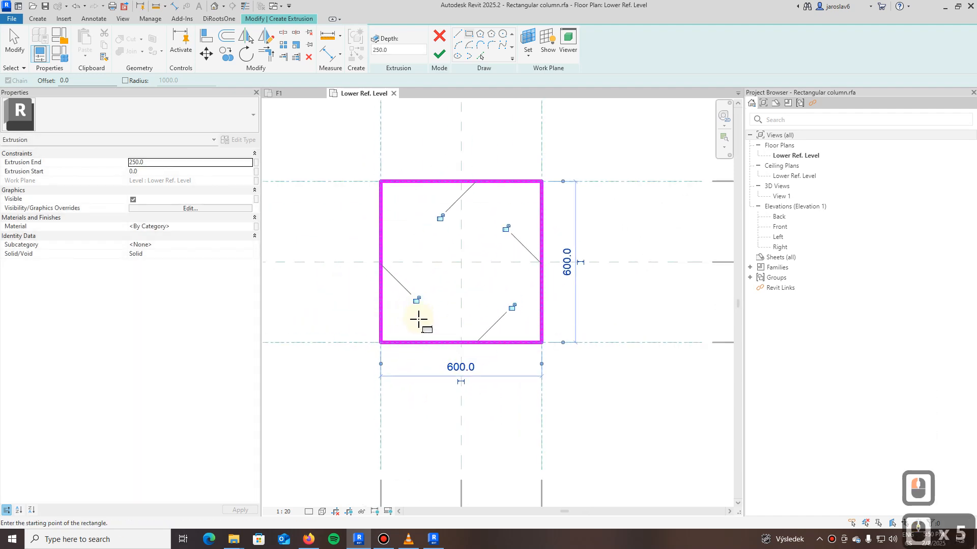
scroll(418, 319, "down", 5)
scroll(415, 334, "down", 4)
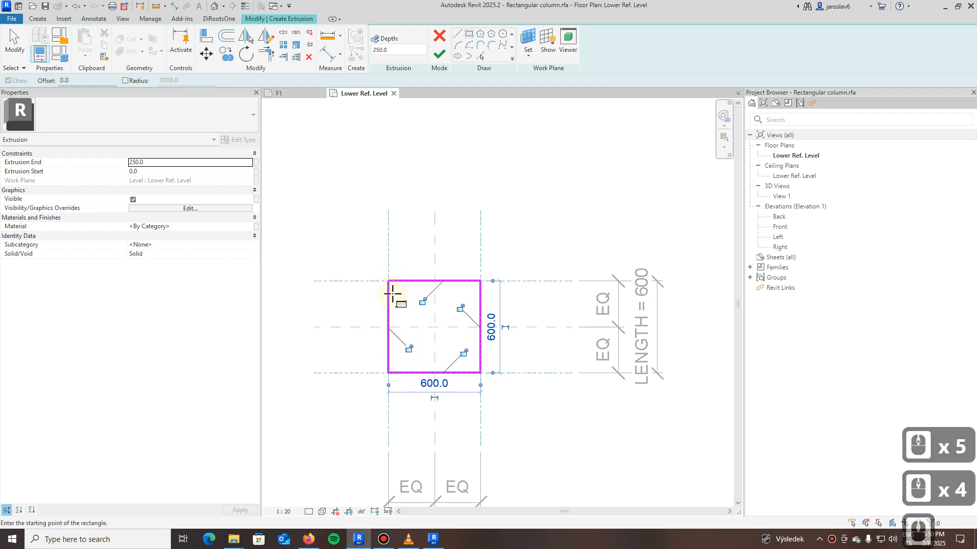
middle_click(395, 309)
key("Escape")
key("Escape")
Lock the rectangle's left sketch line to the left vertical reference plane
left_click(388, 295)
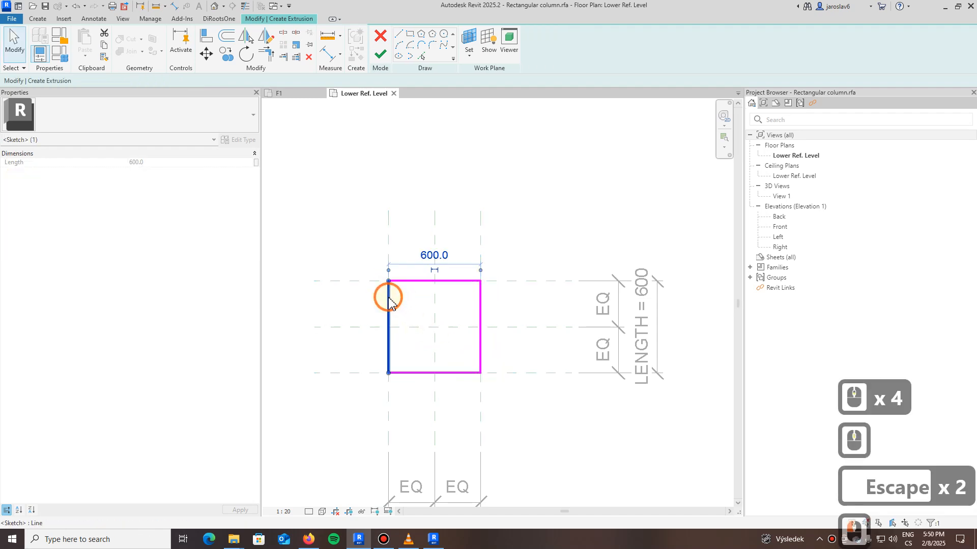
key("Escape")
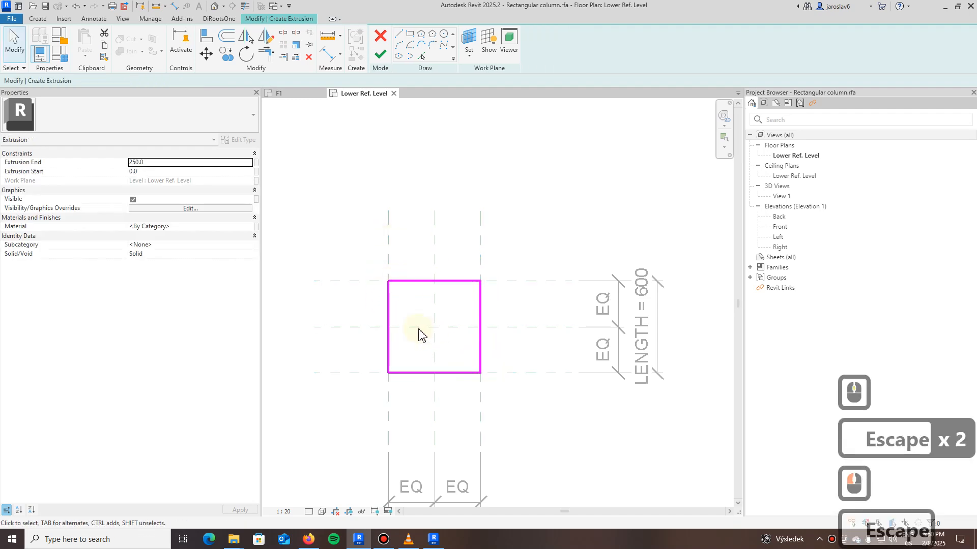
scroll(399, 320, "up", 4)
left_click(387, 302)
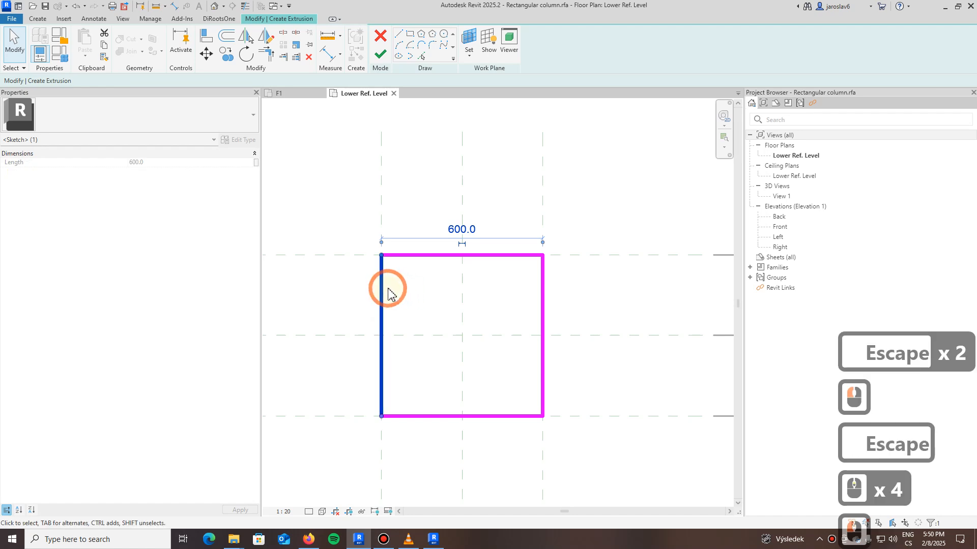
mouse_move(382, 283)
left_mouse_down()
mouse_move(414, 277)
mouse_move(382, 283)
left_mouse_up()
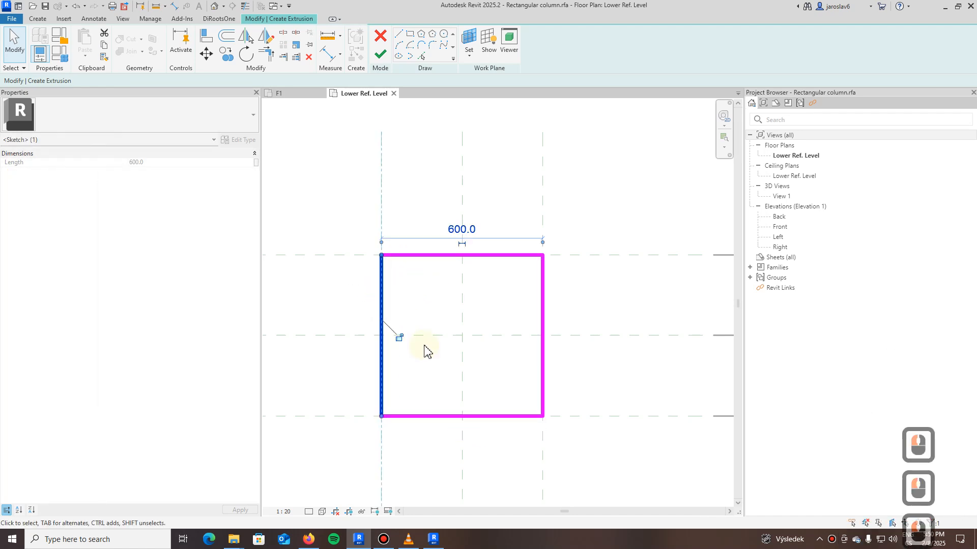
left_click(399, 338)
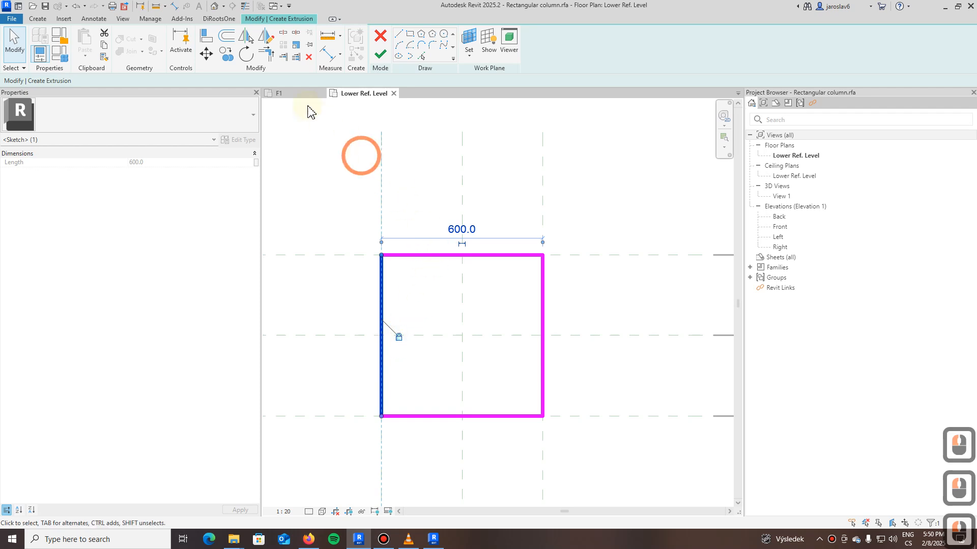
Align the rectangle's upper sketch line with the upper horizontal reference plane and lock the alignment
left_click(205, 39)
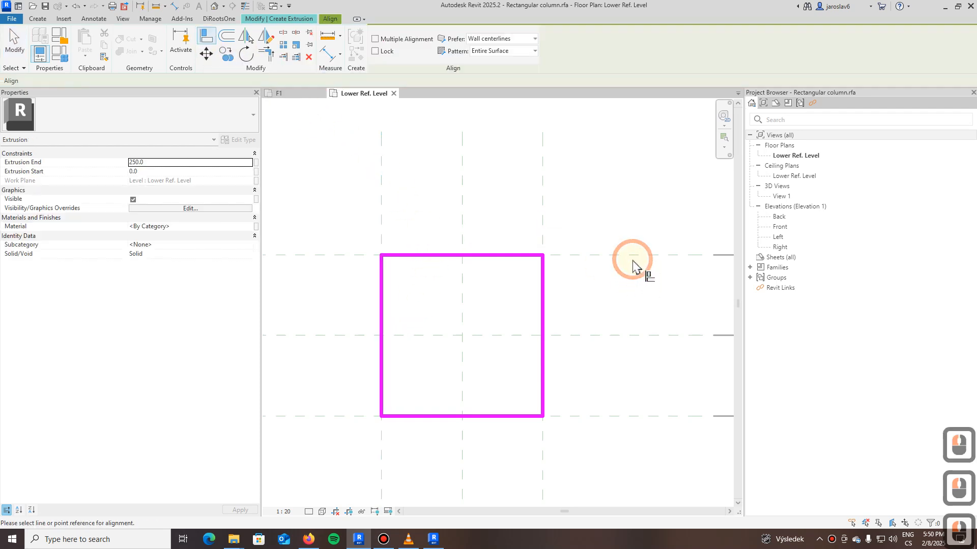
left_click(633, 258)
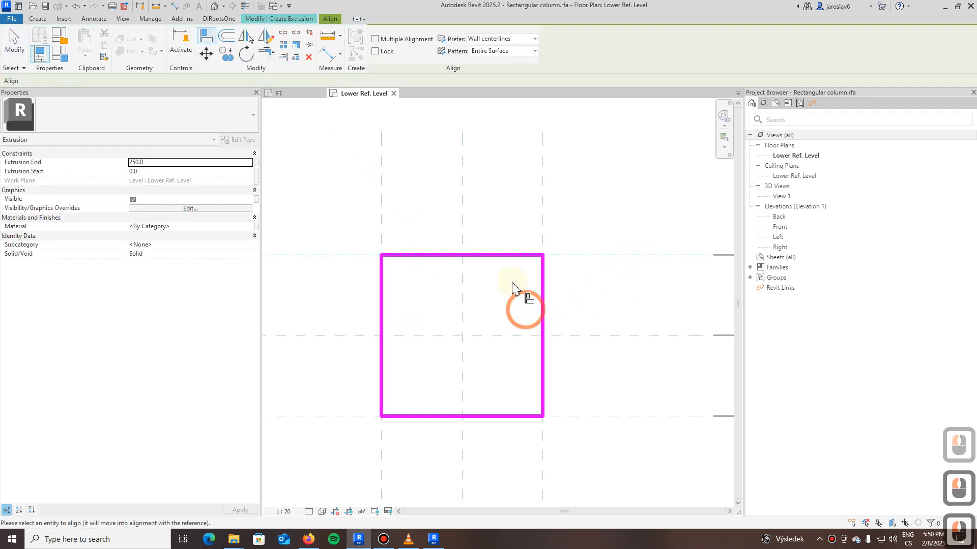
left_click(501, 256)
left_click(464, 272)
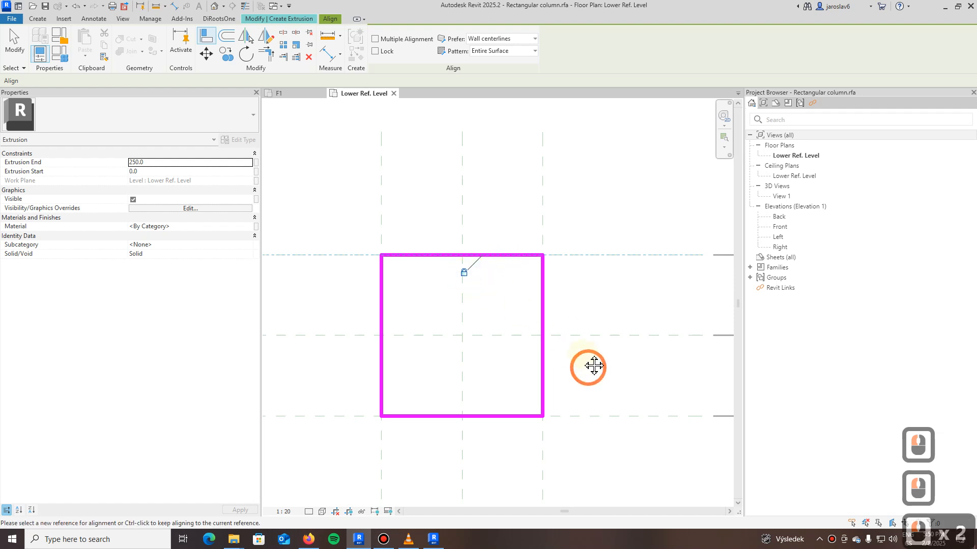
middle_click_drag(587, 367, 549, 306)
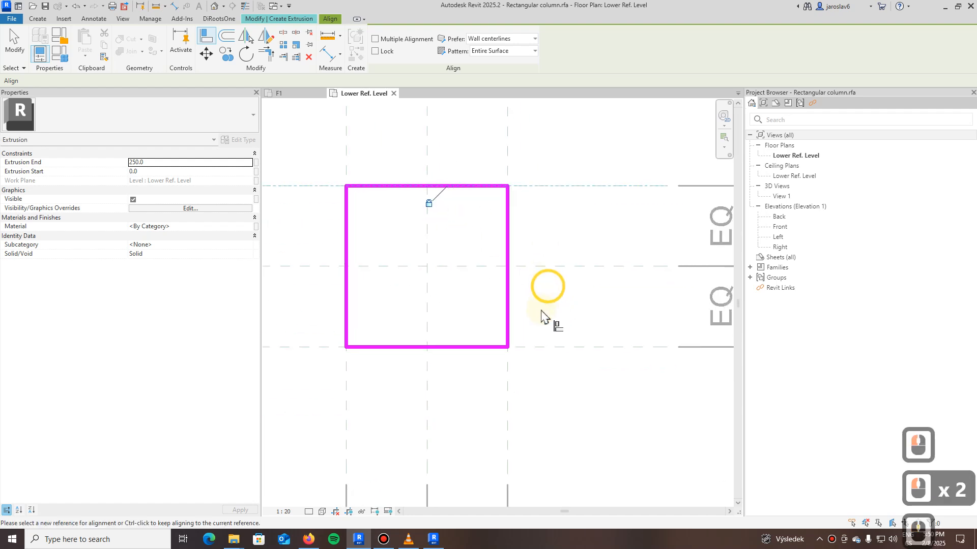
Align the right and lower sketch lines to their outer reference planes with the Lock option enabled, and turn that option off
left_click(375, 51)
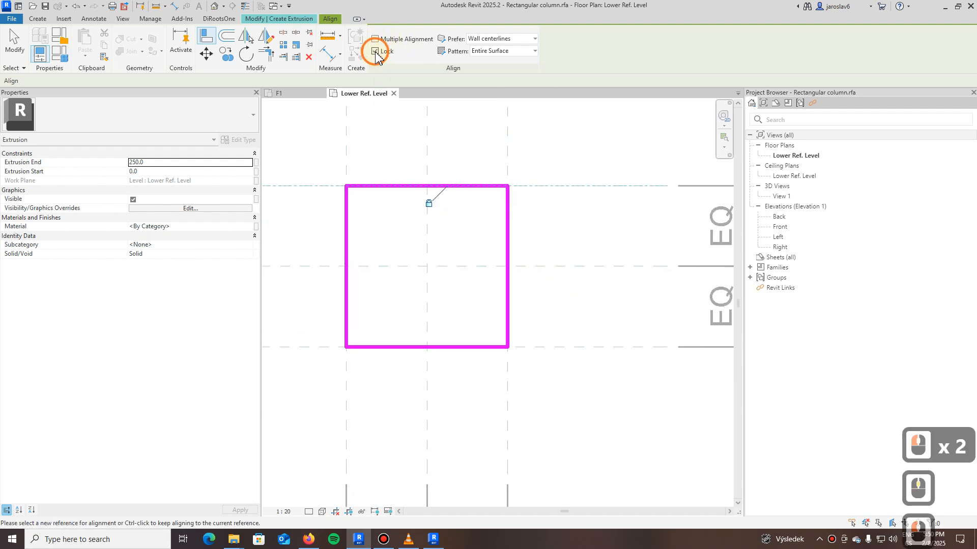
left_click(513, 310)
left_click(507, 299)
left_click(559, 341)
left_click(553, 349)
left_click(509, 345)
left_click(488, 347)
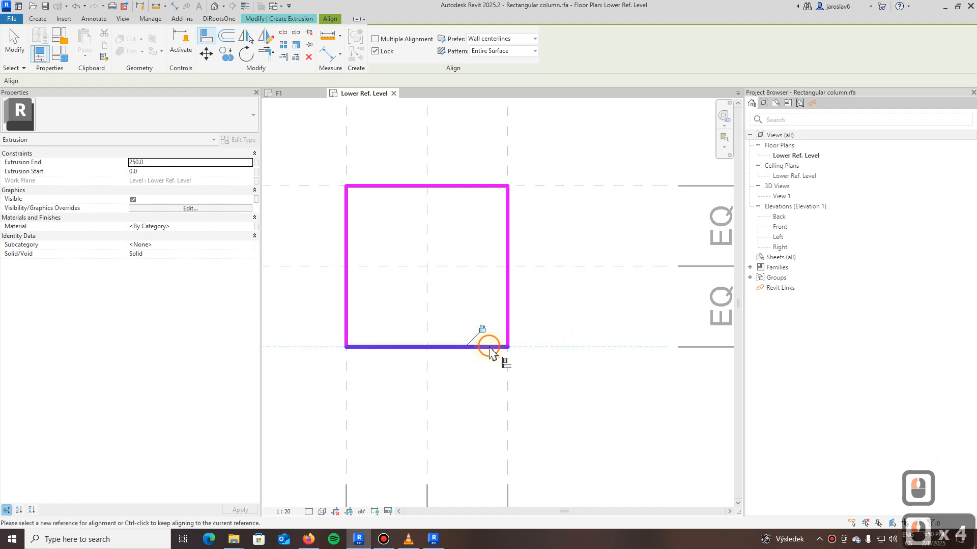
left_click(376, 51)
key("Escape")
key("Escape")
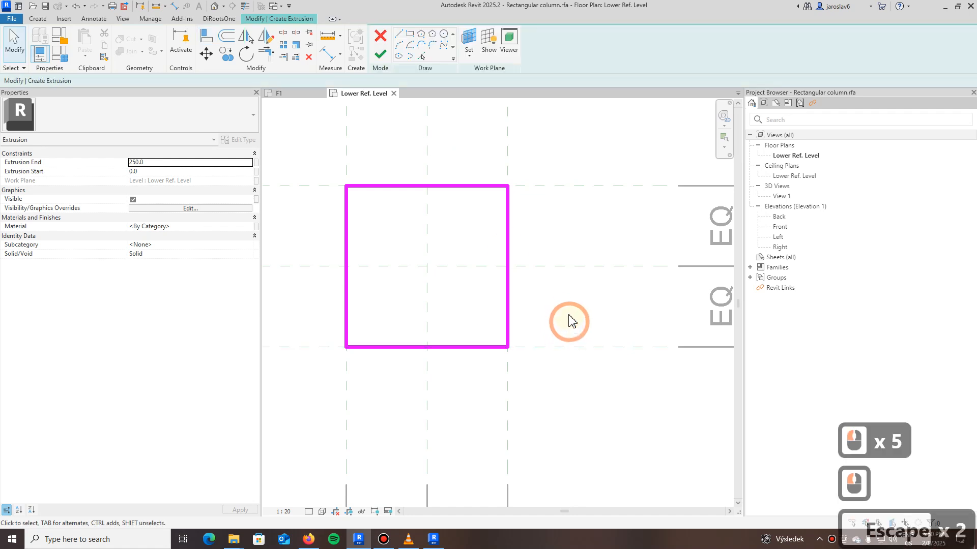
Finish the extrusion sketch and open the Front elevation view
scroll(569, 310, "down", 6)
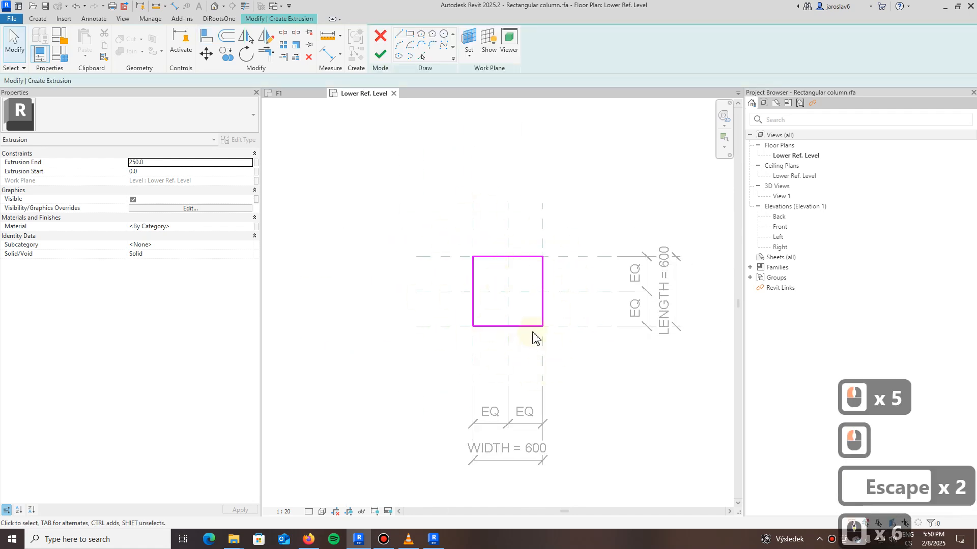
left_click(380, 55)
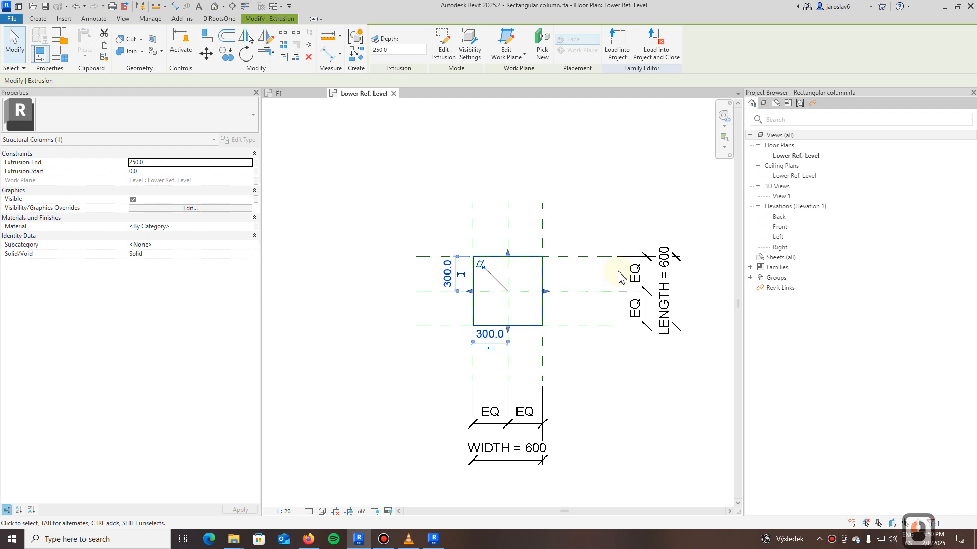
double_click(792, 176)
double_click(779, 226)
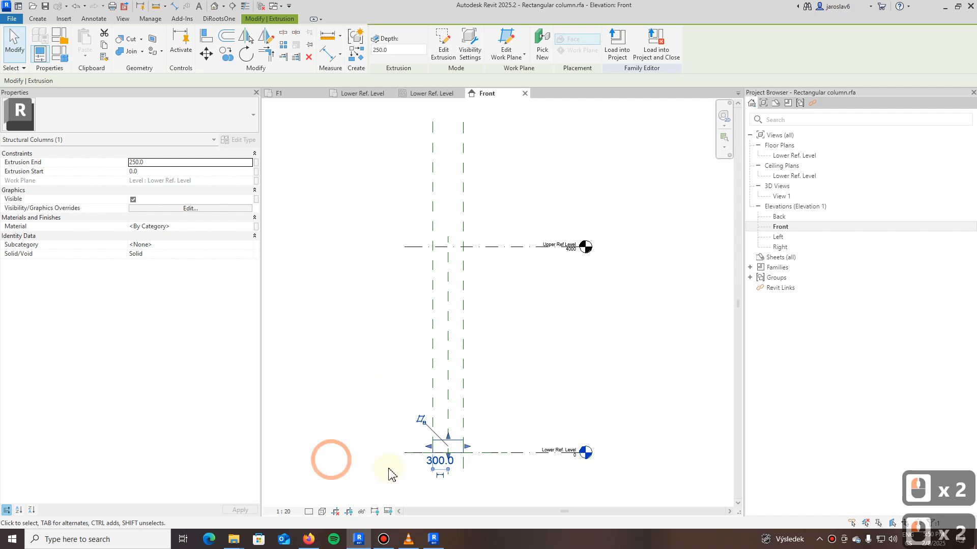
Stretch the extrusion's top up to about 1580 mm and raise its bottom to about 915 mm above the Lower Ref. Level
scroll(445, 448, "up", 3)
left_click_drag(447, 413, 442, 257)
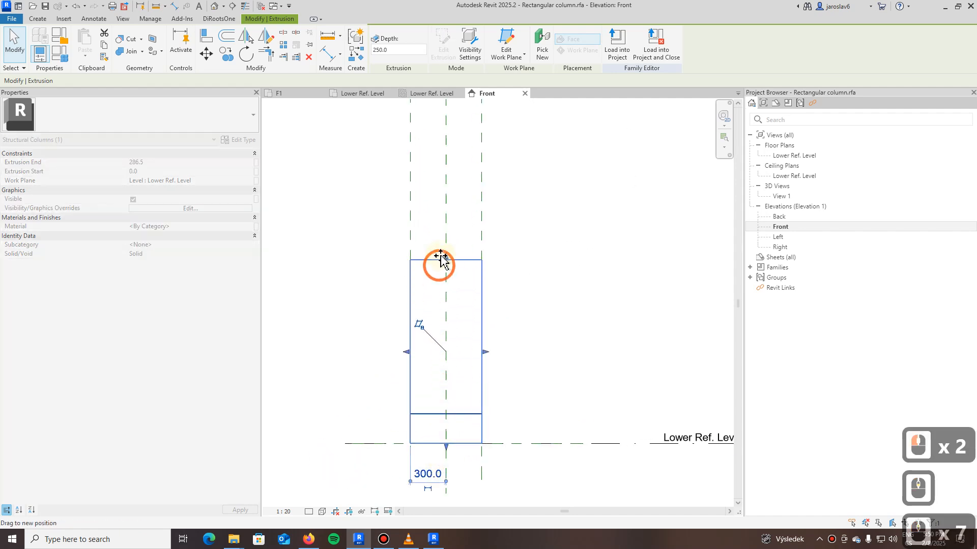
left_click_drag(442, 444, 447, 337)
middle_click_drag(541, 346, 540, 413)
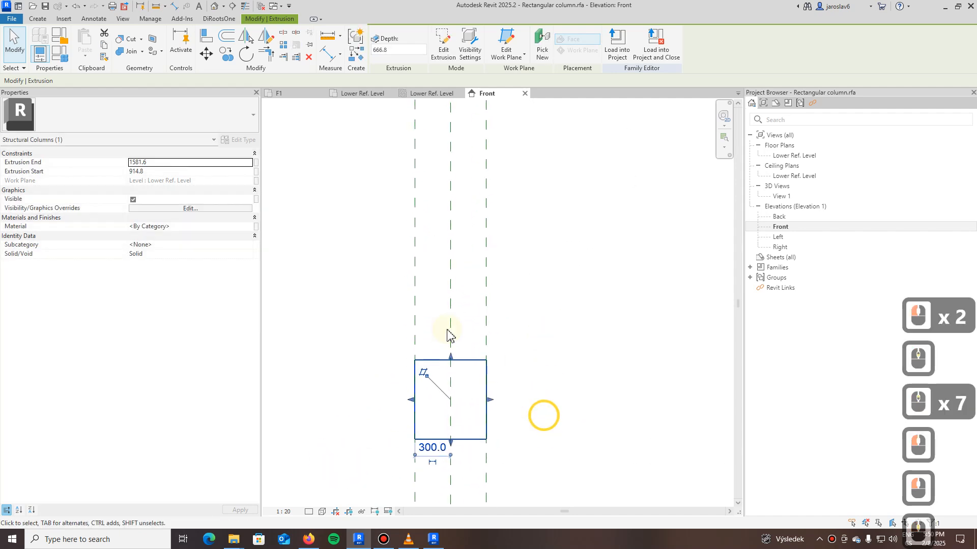
scroll(468, 356, "down", 4)
scroll(451, 386, "down", 1)
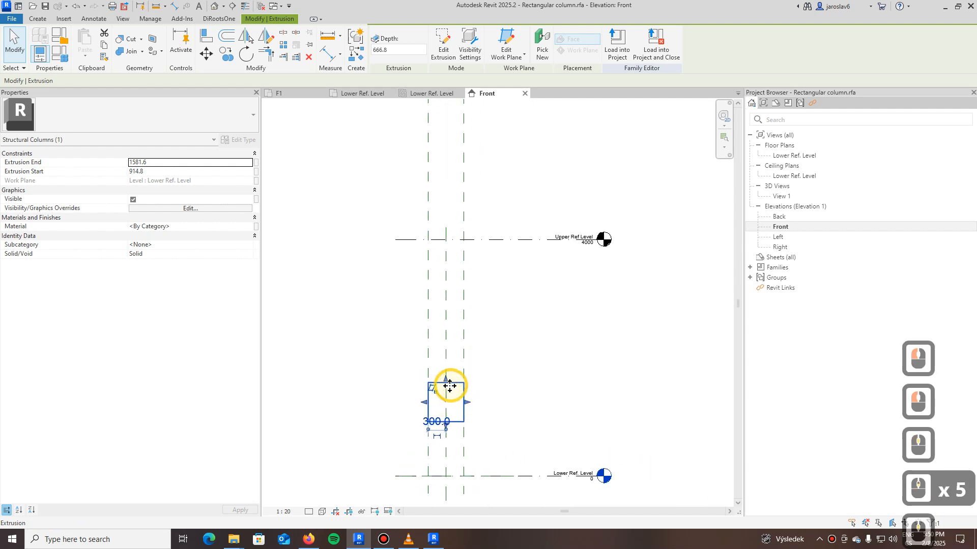
Stretch the extrusion's top face to the Upper Ref Level and lock it to that level
left_click_drag(447, 383, 579, 232)
scroll(579, 232, "up", 8)
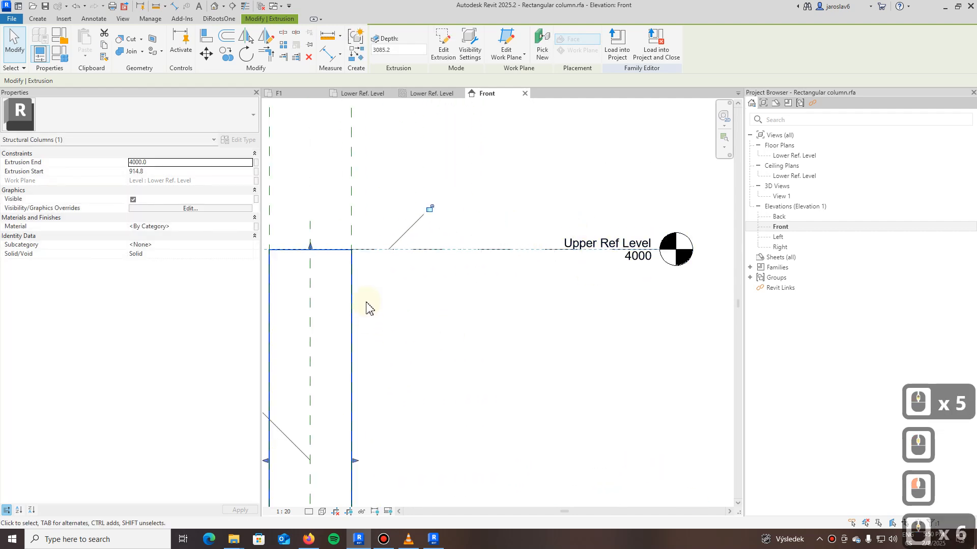
left_click(418, 232)
Stretch the extrusion's bottom face down to the Lower Ref. Level and lock it there
scroll(448, 402, "down", 4)
middle_click_drag(448, 401, 438, 203)
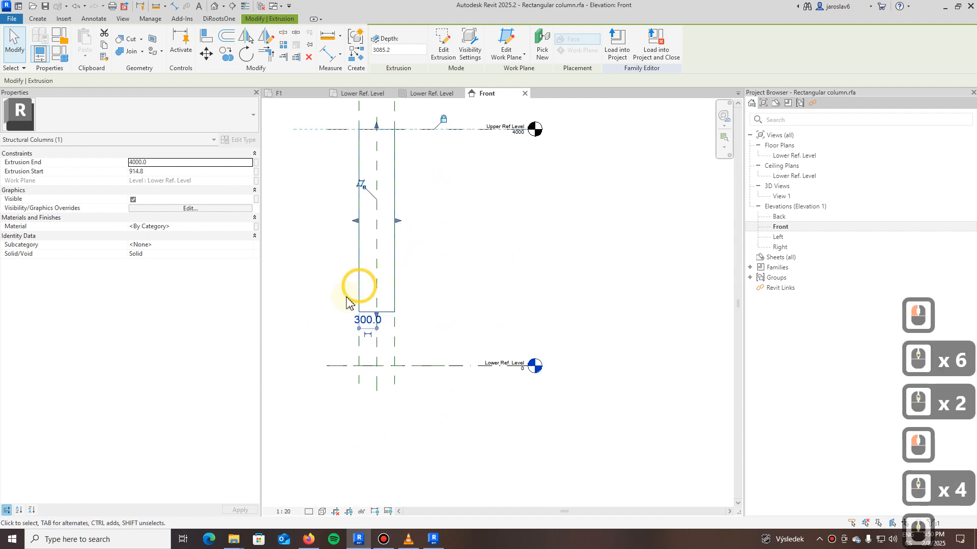
scroll(340, 305, "up", 5)
left_click_drag(416, 322, 418, 427)
left_click(474, 446)
left_click(519, 323)
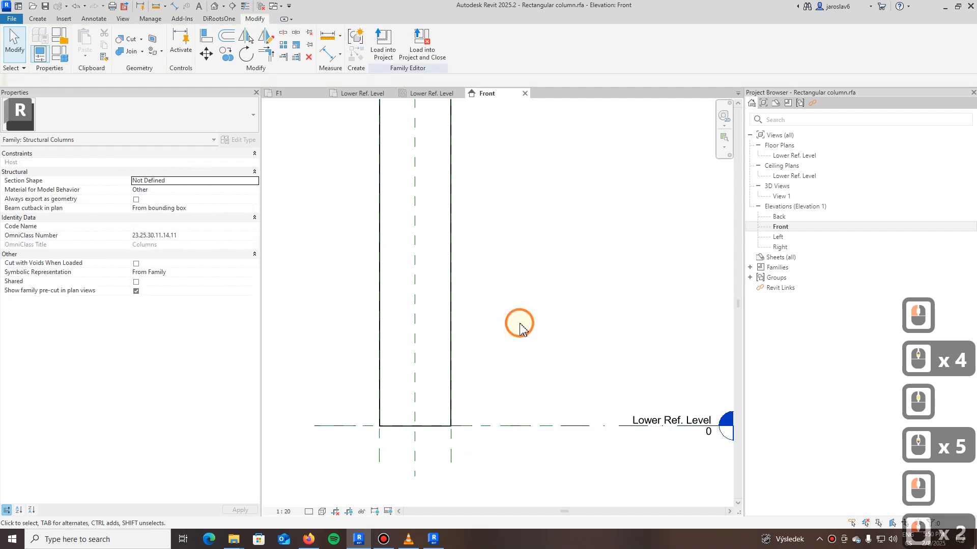
Open the default 3D view and inspect the column from different sides
scroll(519, 323, "down", 7)
left_click(214, 6)
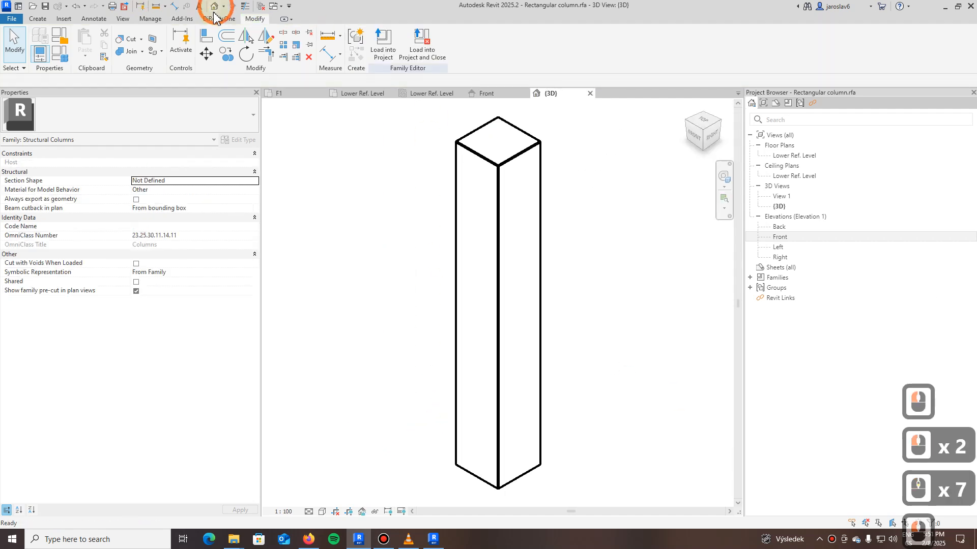
middle_click_drag(249, 359, 488, 314, "shift")
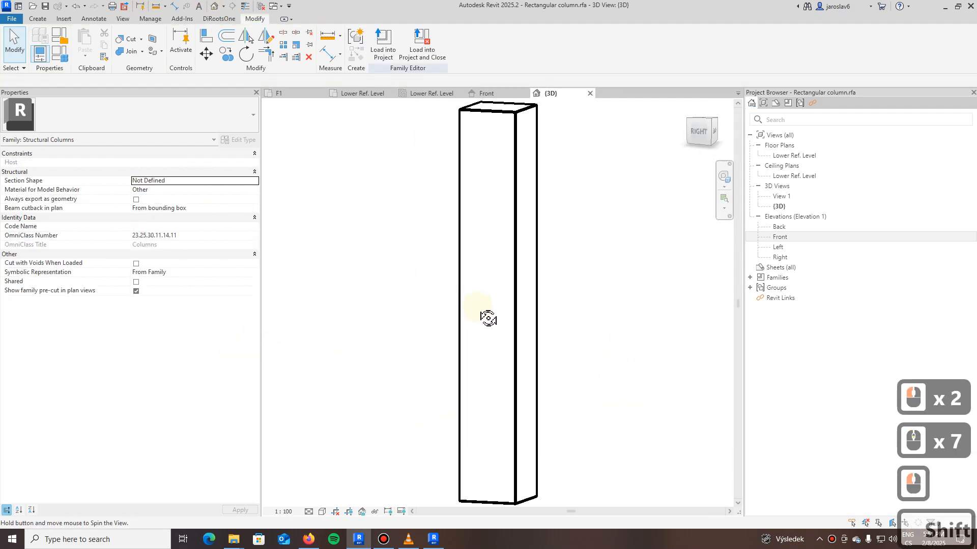
middle_click_drag(627, 278, 523, 313, "shift")
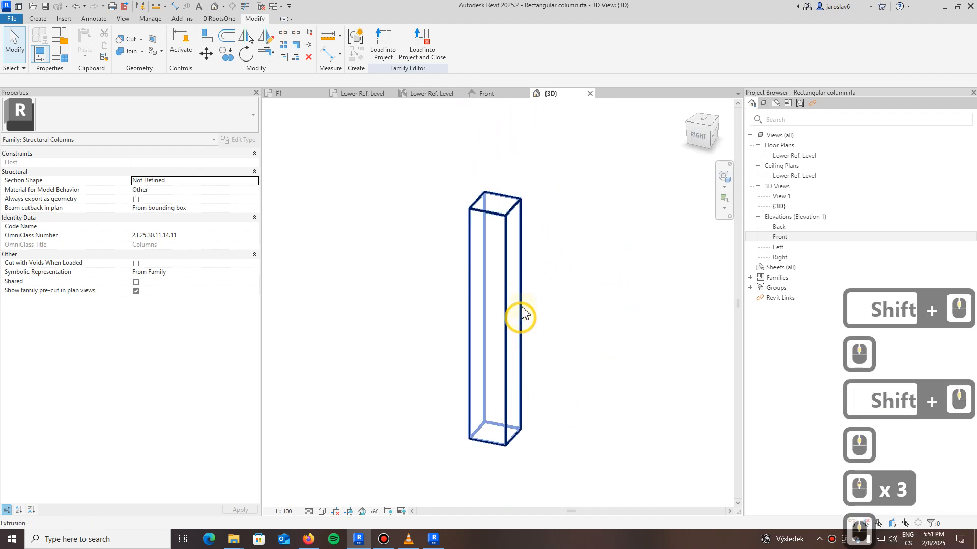
Associate the column extrusion's Material property with the Structural Material family parameter
left_click(511, 245)
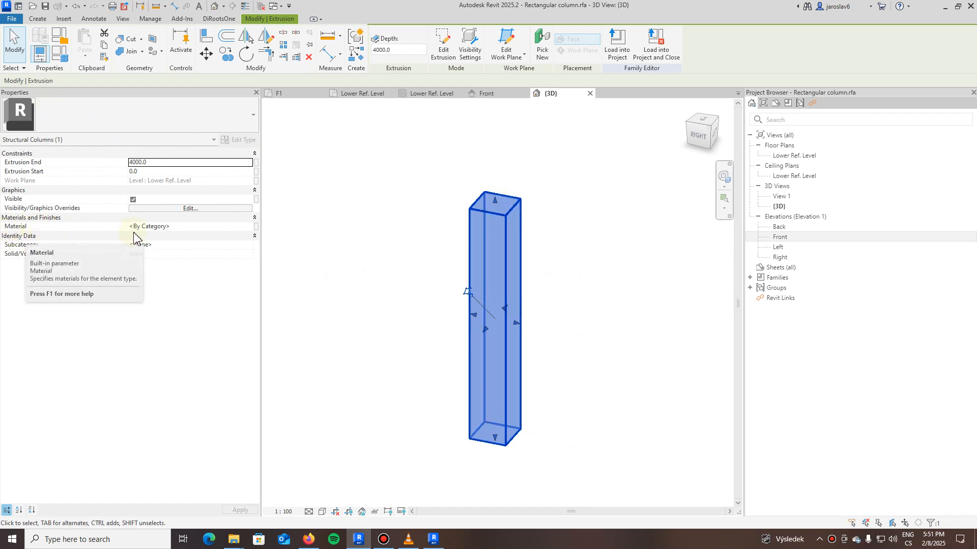
left_click(256, 227)
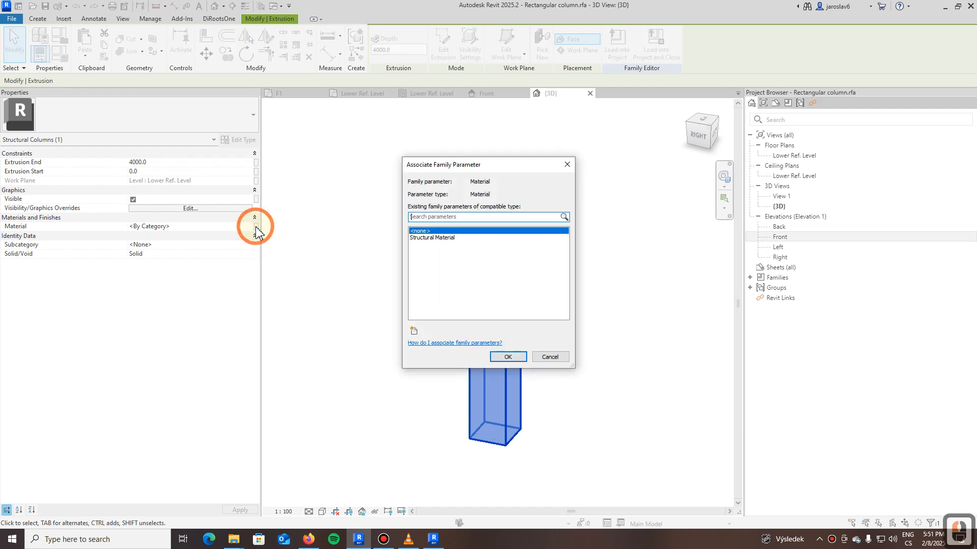
left_click(424, 238)
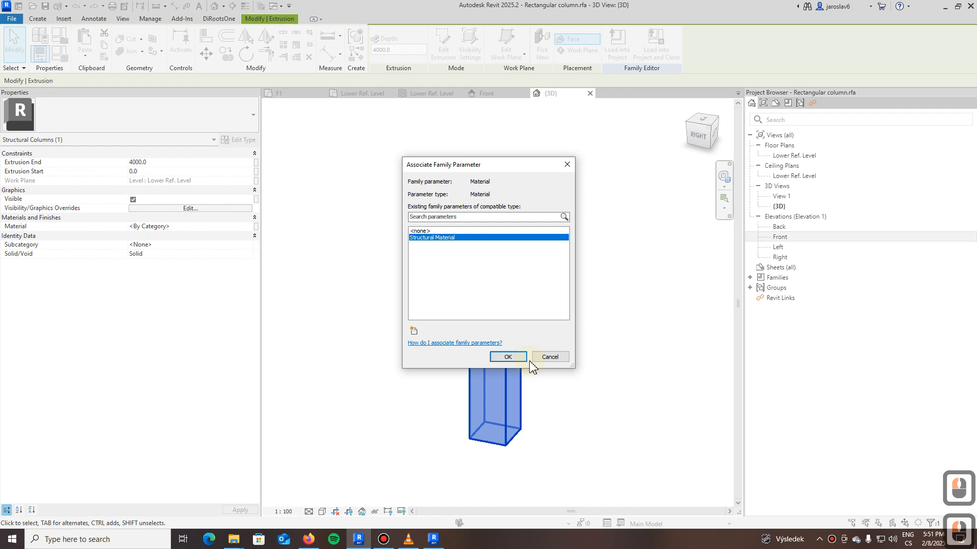
left_click(508, 357)
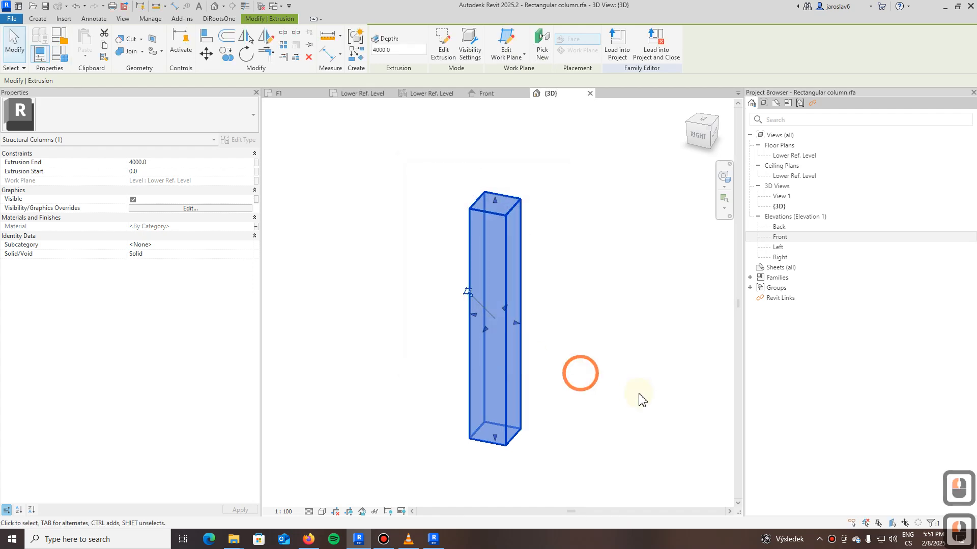
Review the family's material and dimension parameters in the Family Types dialog
left_click(58, 51)
left_click(397, 269)
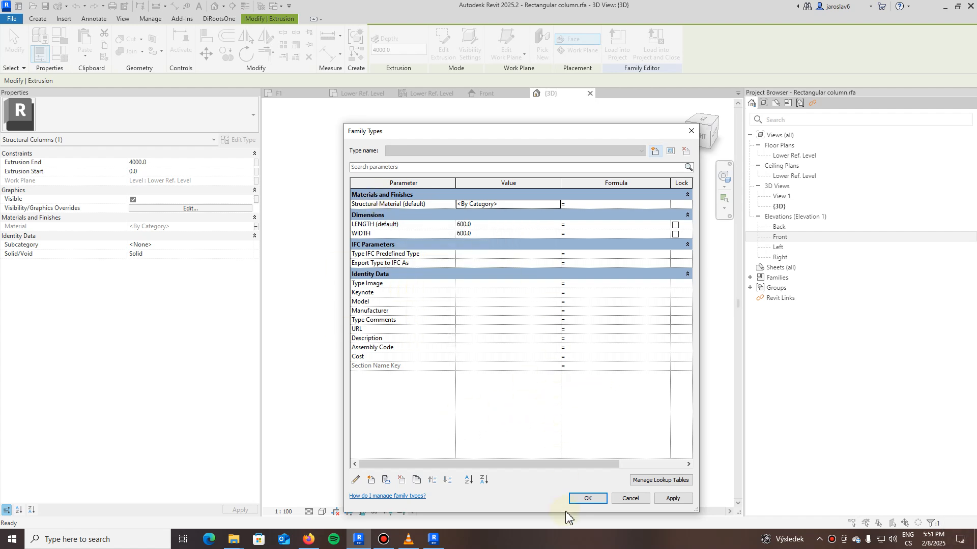
left_click(588, 498)
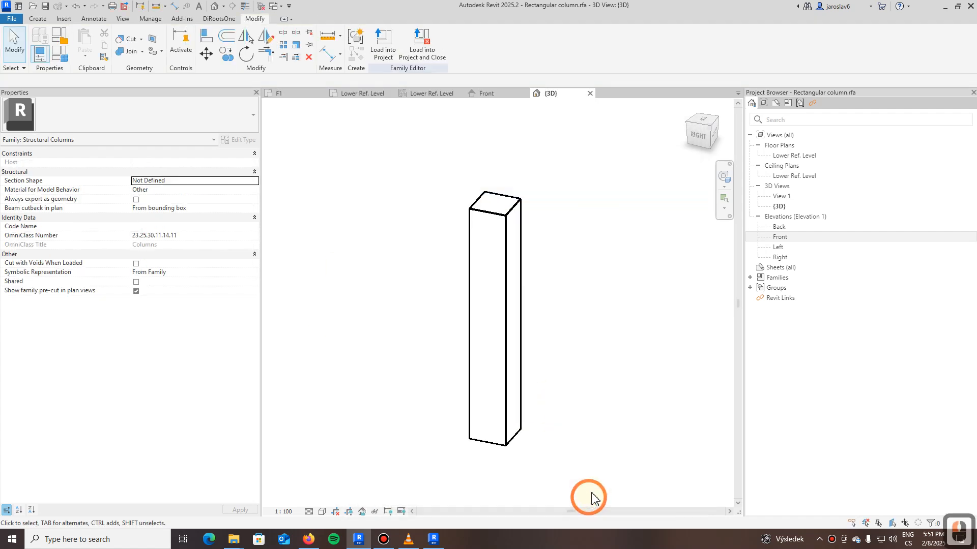
left_click(382, 49)
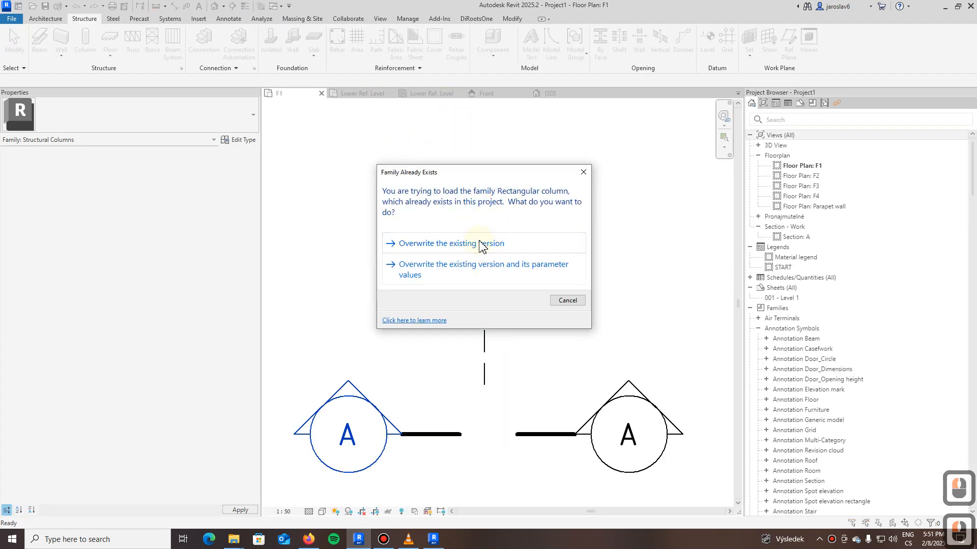
left_click(573, 302)
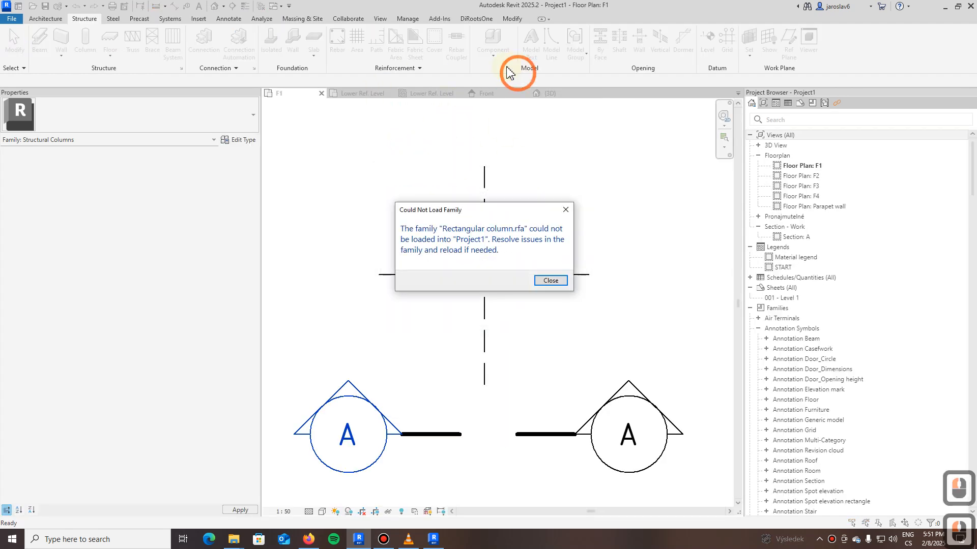
left_click(558, 281)
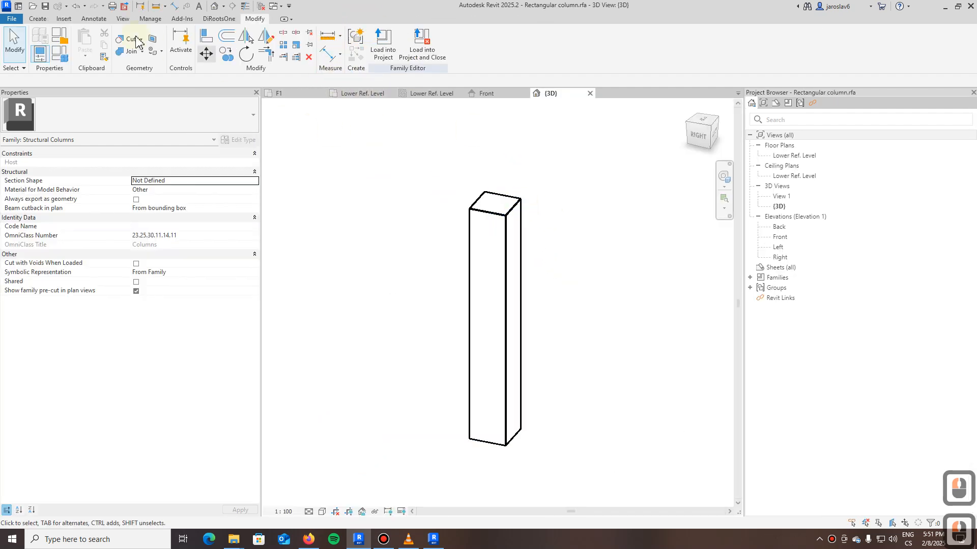
Save the family under the new file name Rectangular column_1.rfa in the _Revit folder
left_click(11, 19)
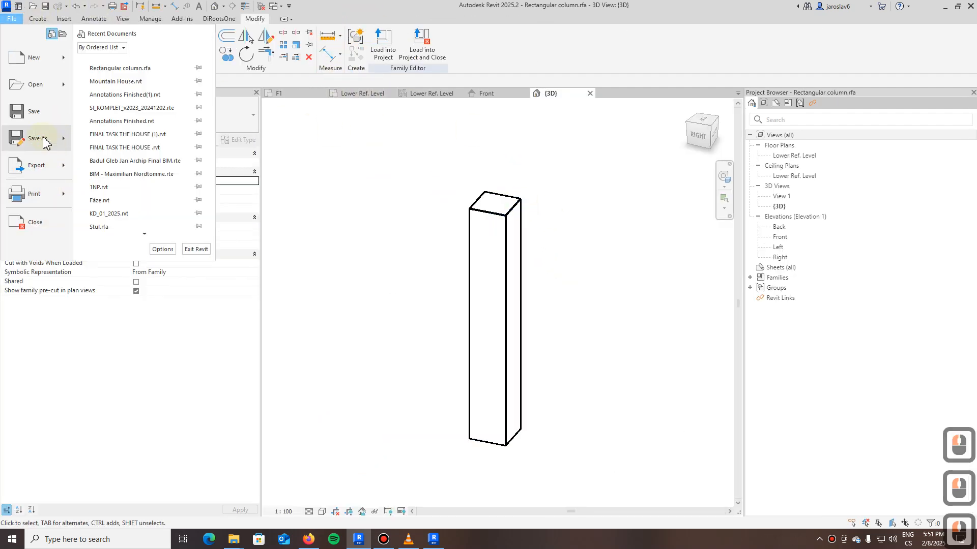
mouse_move(46, 142)
left_click(127, 133)
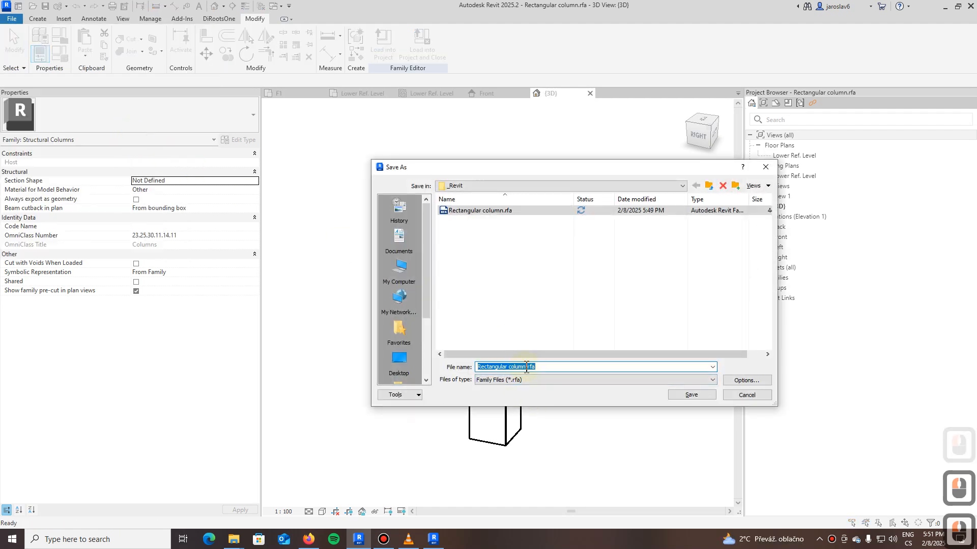
left_click(526, 367)
key("Right")
type("_")
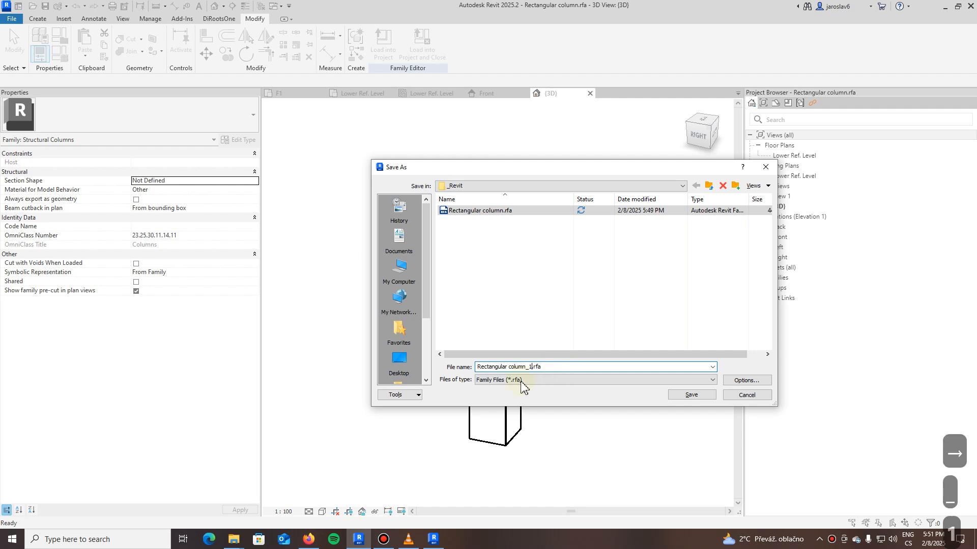
type("1")
left_click(693, 396)
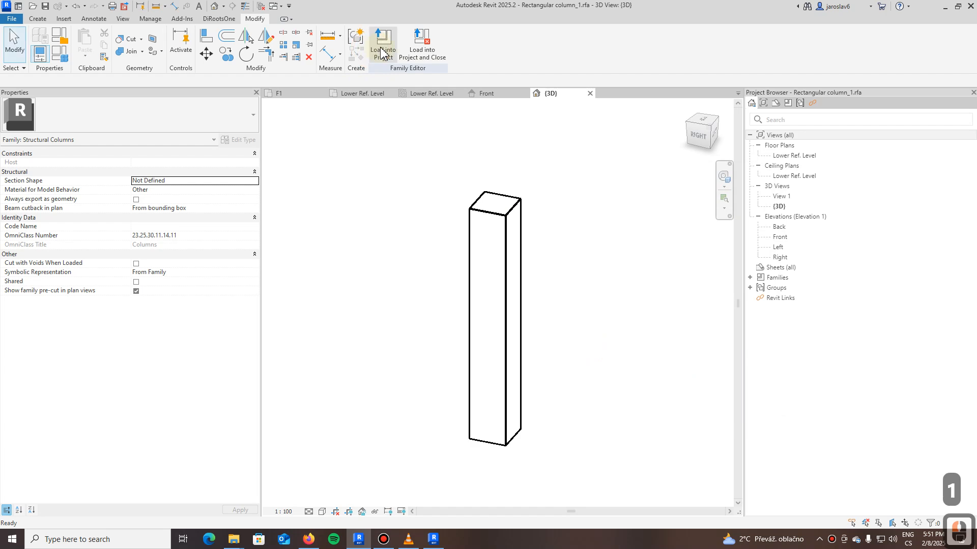
Load the family into Project1 and place one column on floor plan F1, about 580 mm right of and 560 mm above the dashed cross
left_click(383, 47)
scroll(539, 300, "down", 5)
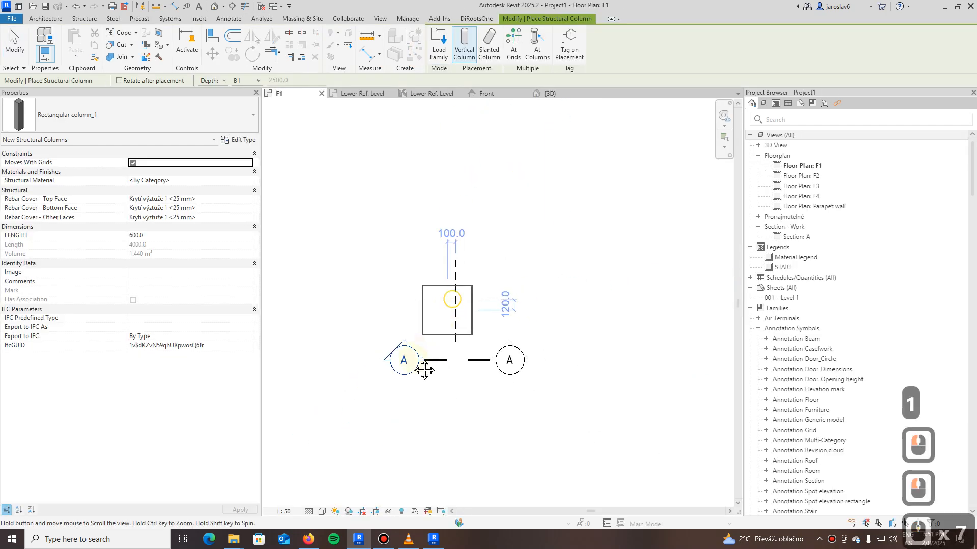
scroll(497, 304, "up", 10)
key("Escape")
key("Escape")
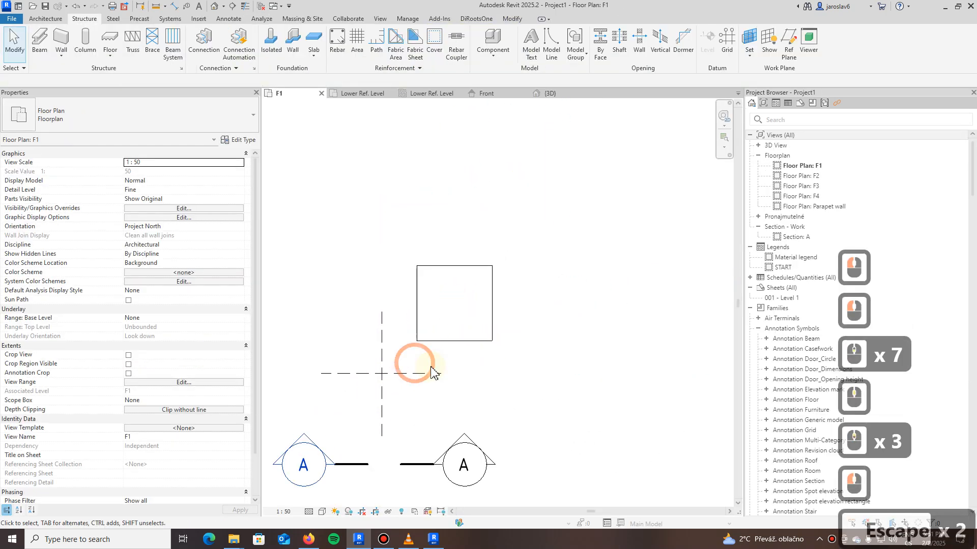
scroll(451, 359, "up", 4)
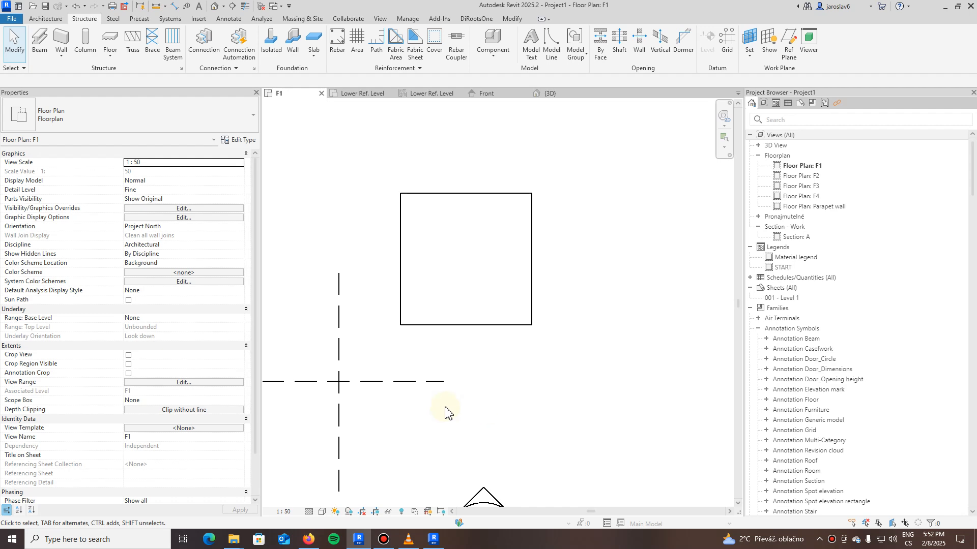
Make four copies of the placed column with multiple copying, two beside it in the lower row and two in a row above
left_click(448, 333)
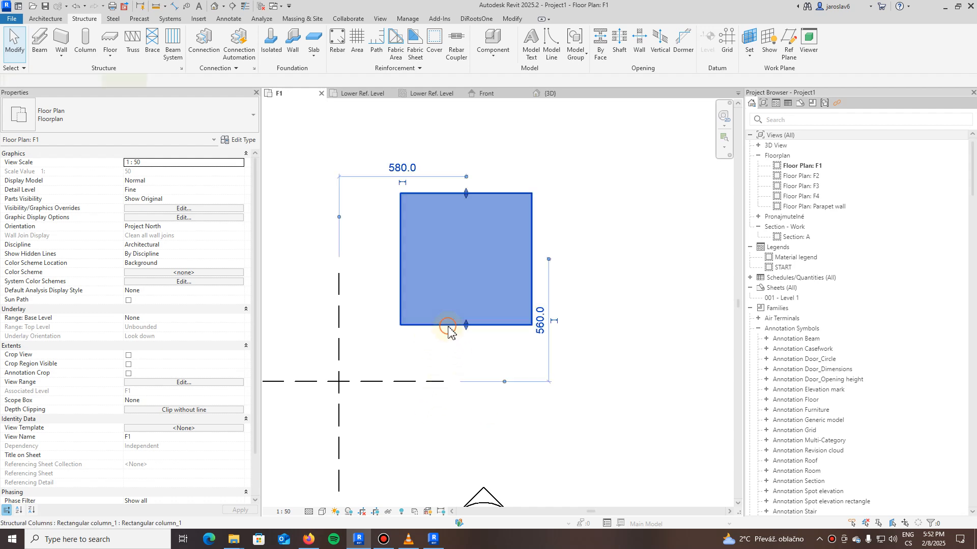
scroll(390, 358, "down", 2)
left_click(233, 57)
left_click(448, 340)
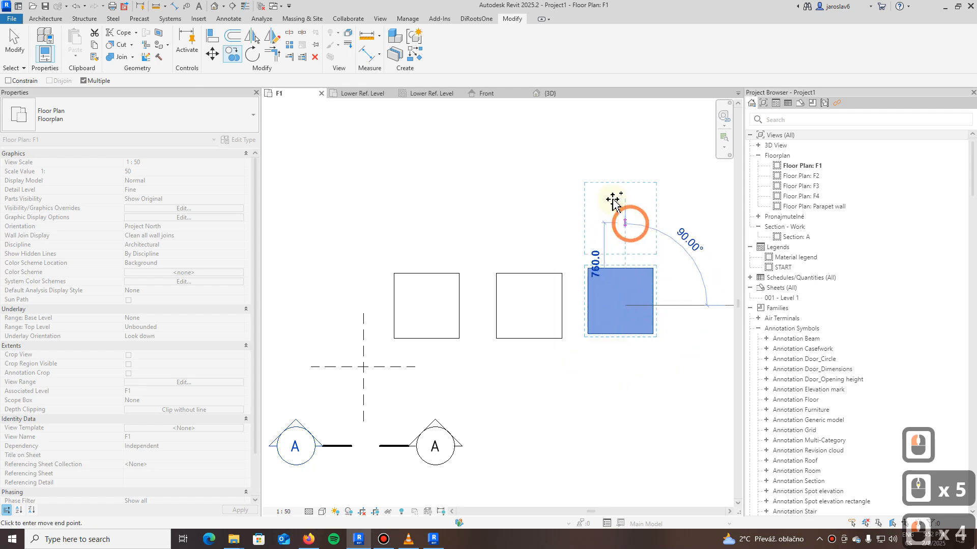
left_click(613, 194)
left_click(486, 192)
key("Escape")
key("Escape")
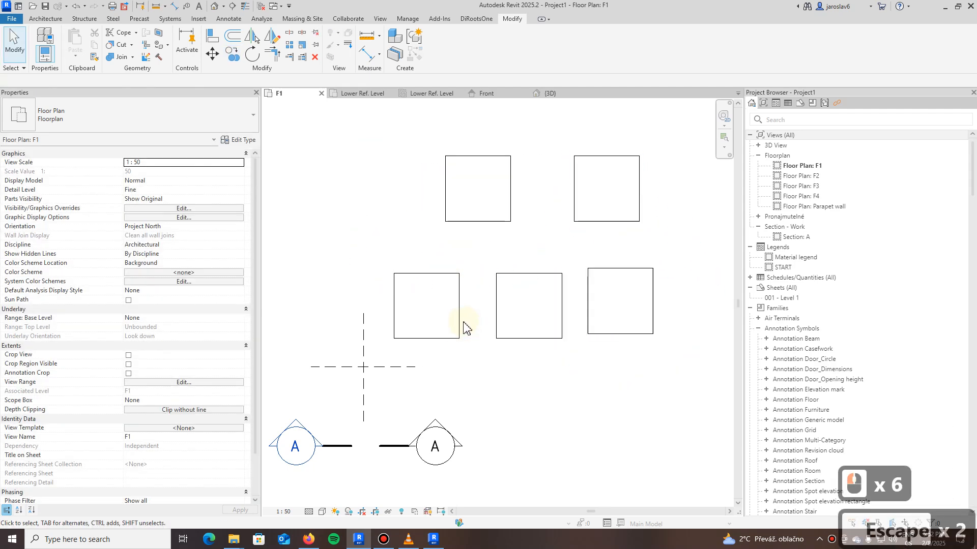
Set the LENGTH of the column nearest the dashed cross to 700 mm
left_click(460, 321)
scroll(422, 300, "up", 4)
scroll(410, 302, "up", 2)
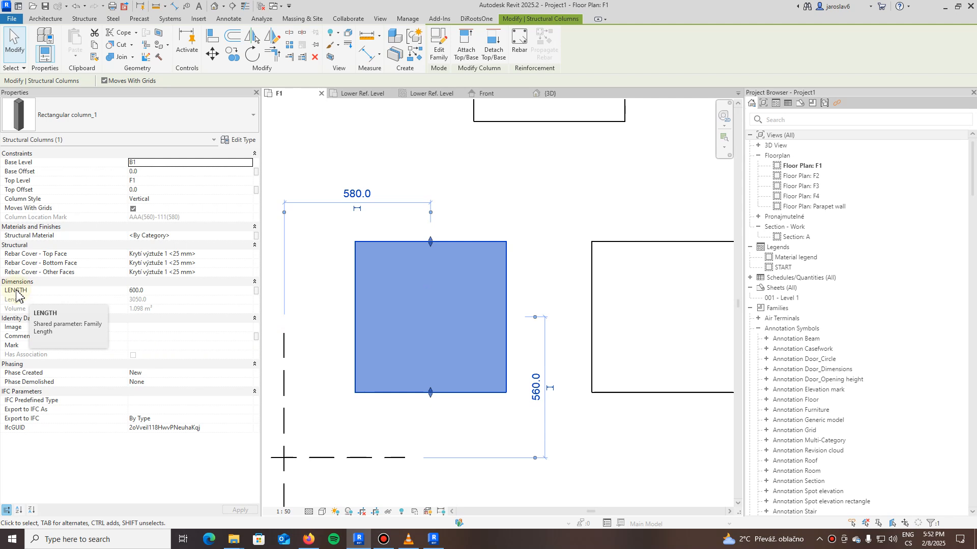
left_click(163, 291)
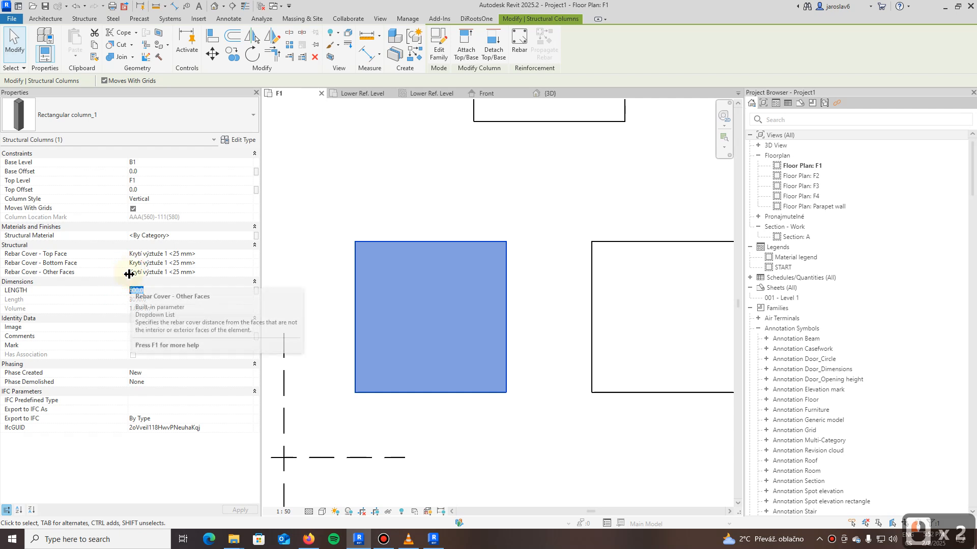
type("700")
scroll(422, 313, "down", 4)
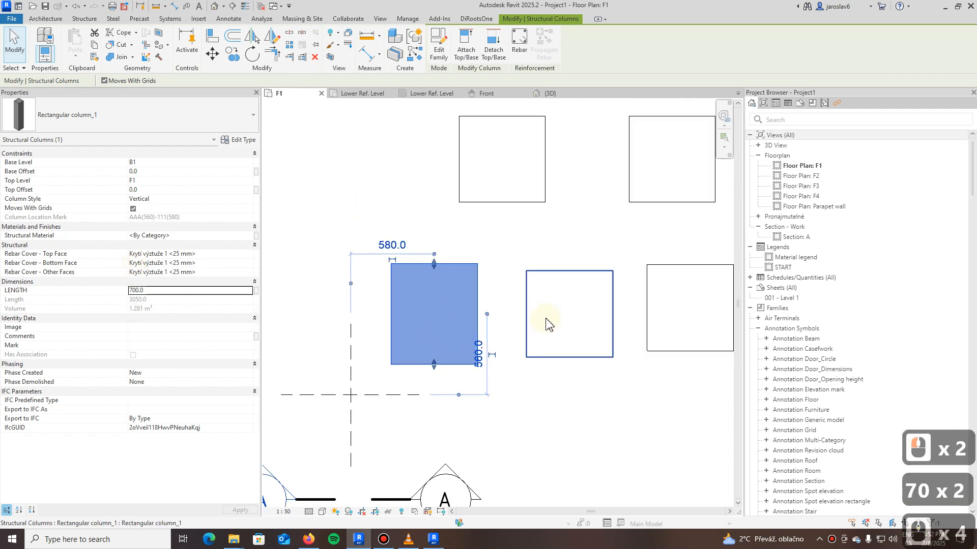
Set the LENGTH of the middle column in the lower row to 500 mm
left_click(528, 305)
left_click(160, 290)
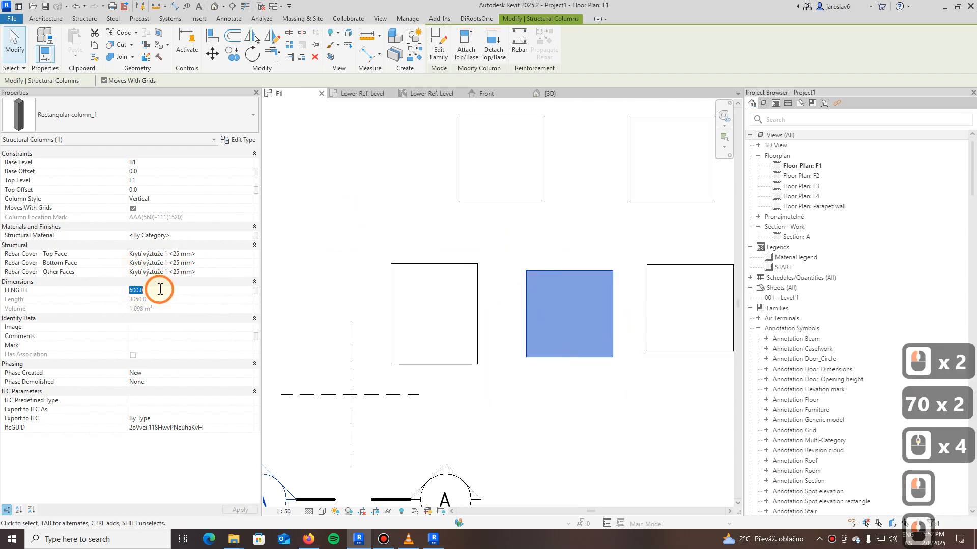
type("500")
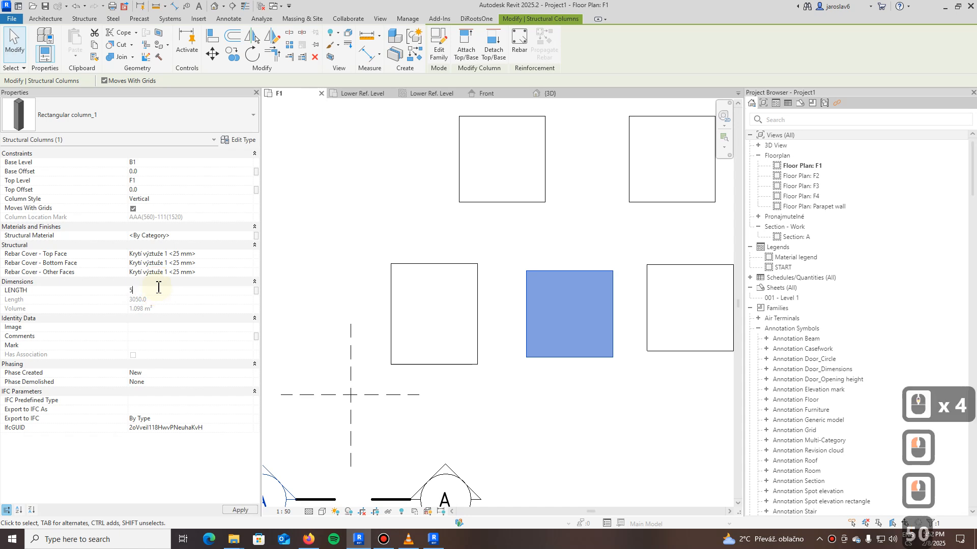
scroll(590, 348, "down", 3)
middle_click_drag(580, 347, 452, 371)
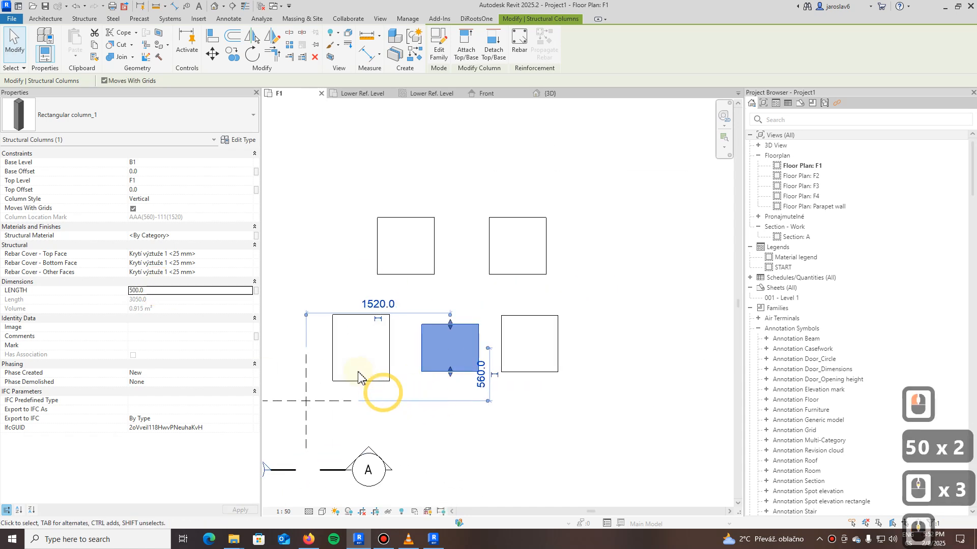
key("Escape")
Set the WIDTH type parameter of the Rectangular column_1 type to 300 mm
scroll(289, 335, "up", 7)
scroll(436, 361, "down", 5)
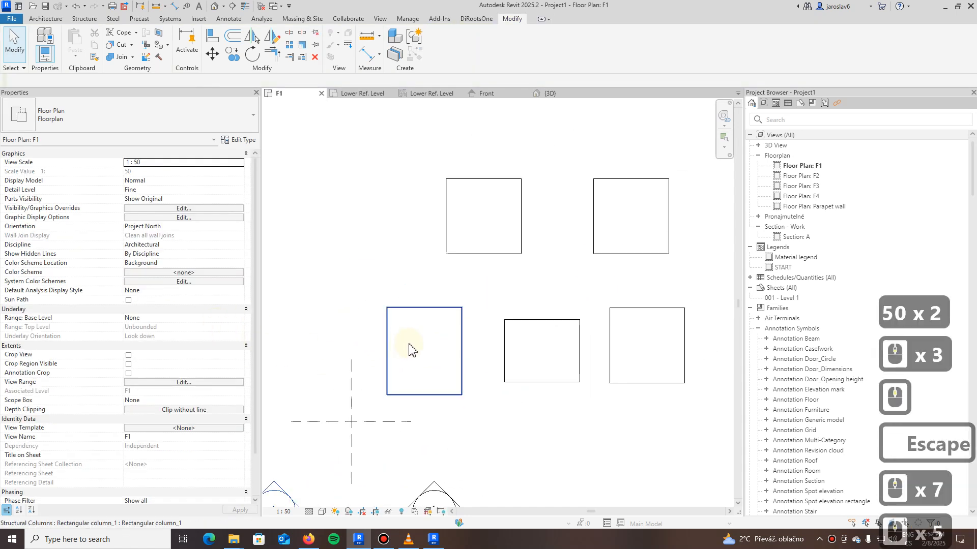
left_click(450, 329)
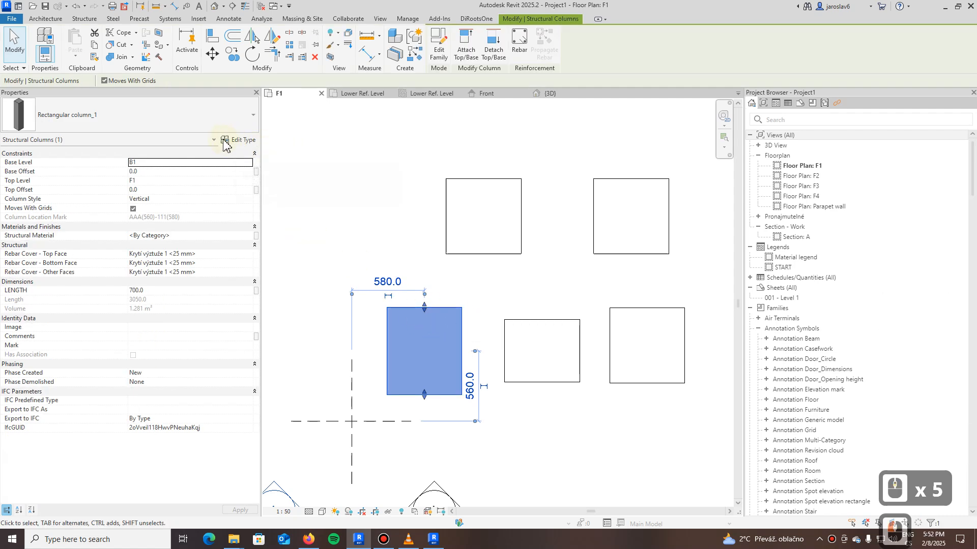
left_click(239, 141)
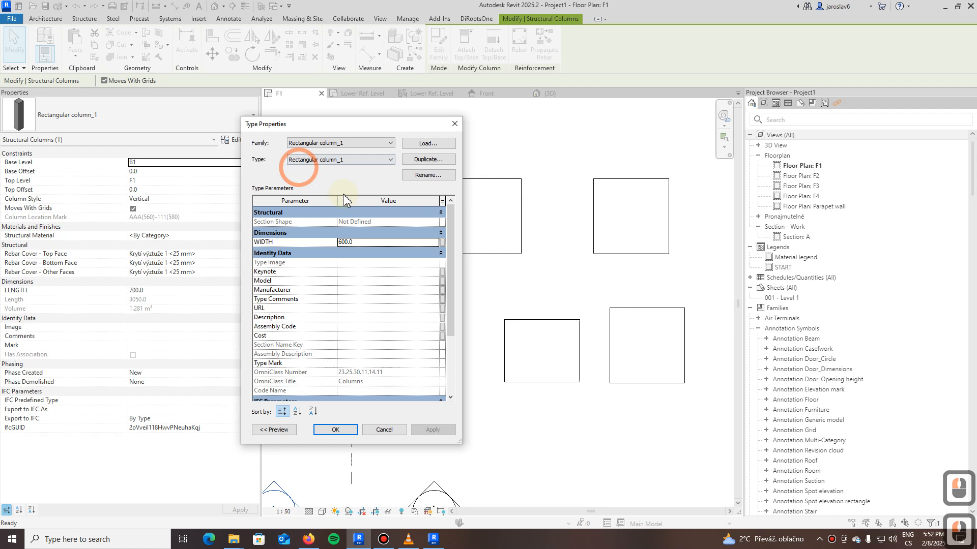
double_click(365, 242)
type("300")
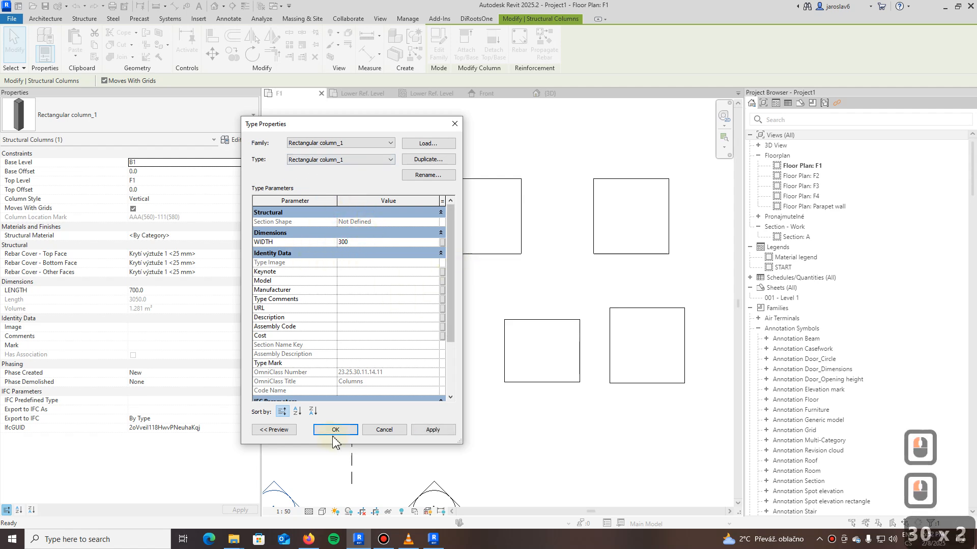
left_click(335, 429)
middle_click_drag(524, 374, 400, 458)
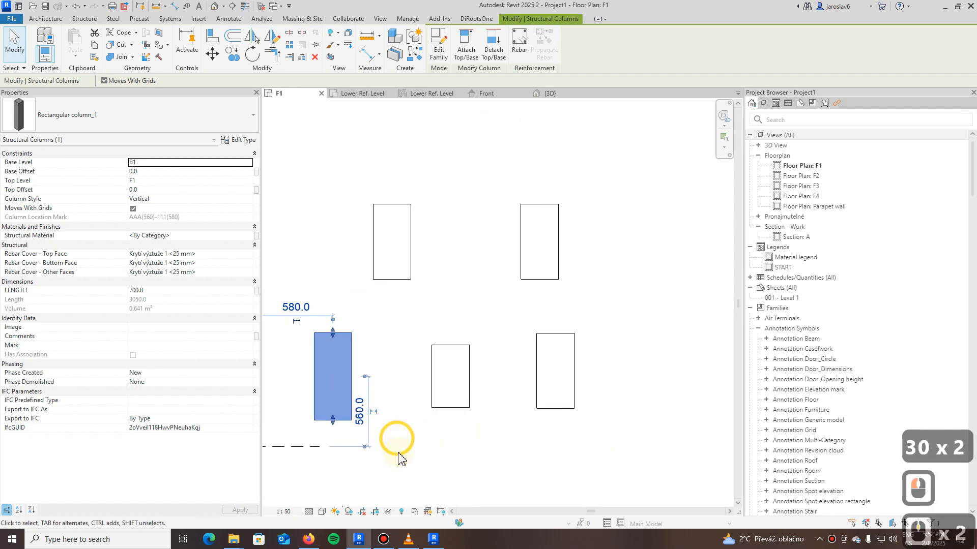
left_click(583, 445)
Duplicate the type of the two rightmost columns as a new type named 600
left_click_drag(606, 428, 511, 168)
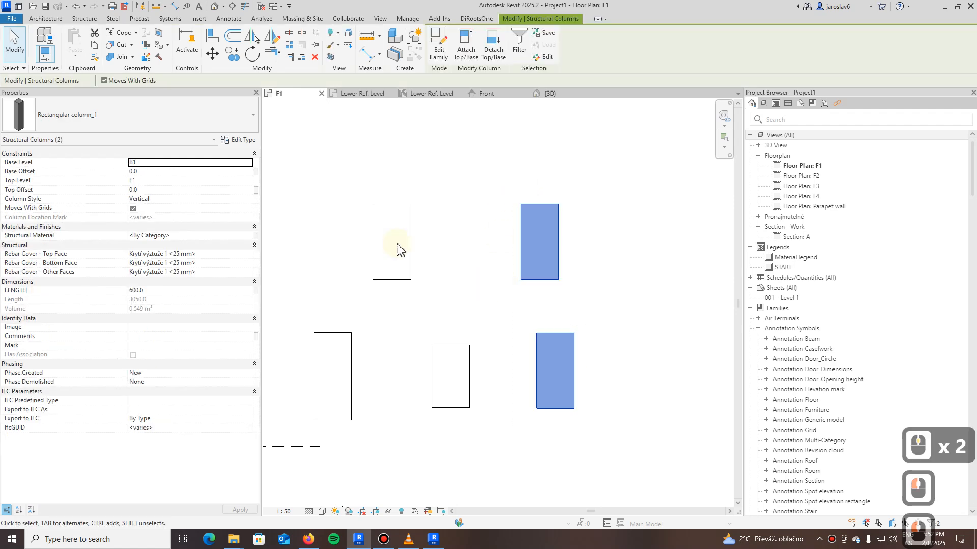
left_click(244, 144)
left_click(447, 160)
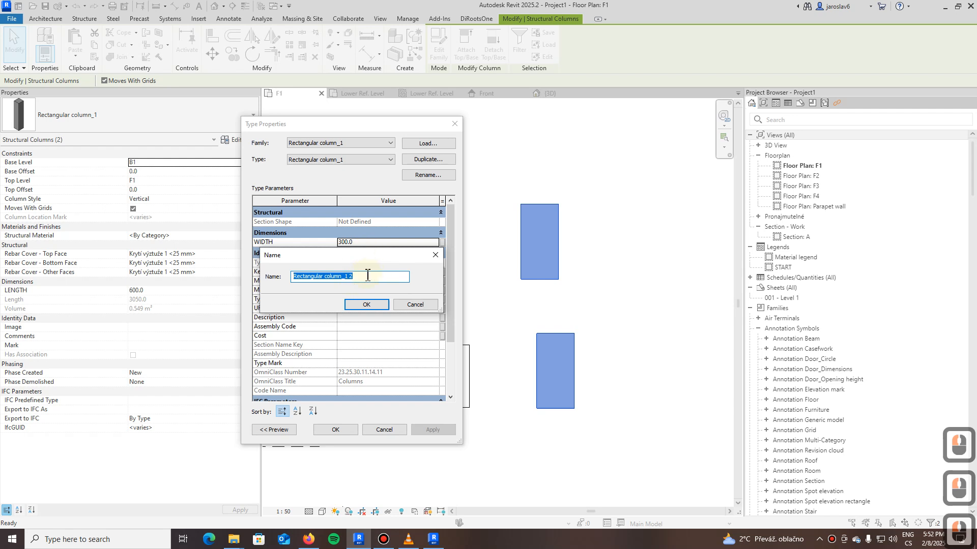
type("60")
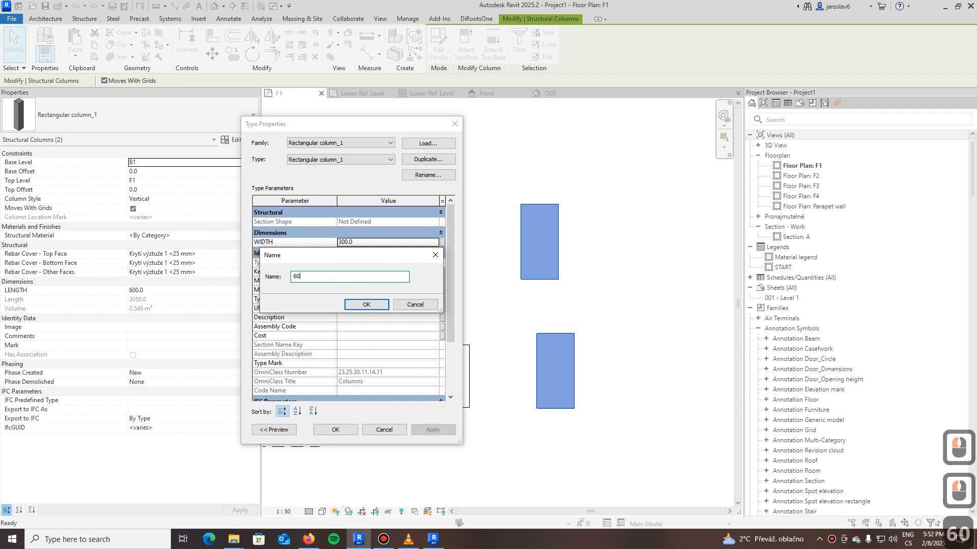
type("0")
left_click(365, 304)
Set the WIDTH of the 600 type to 600 mm and apply it to the selected columns
left_click(371, 244)
type("600")
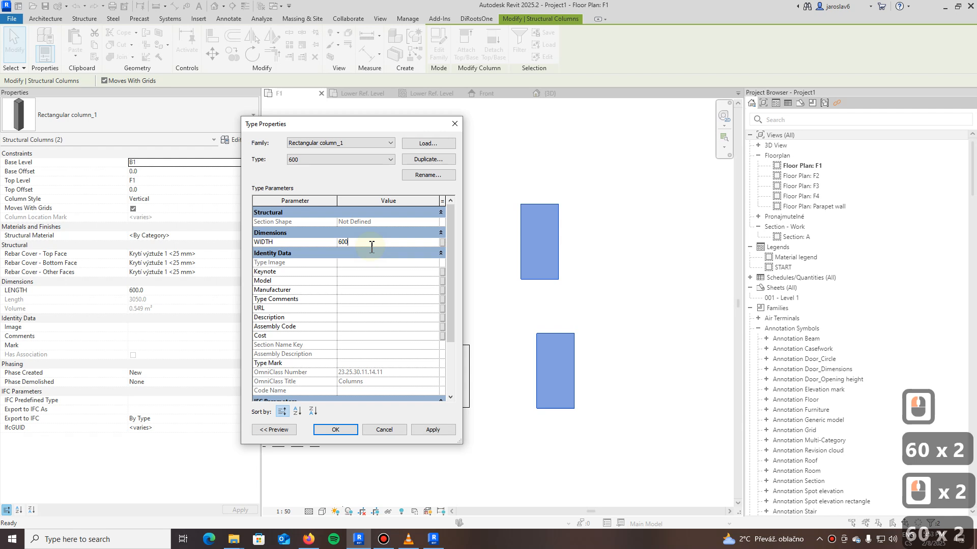
left_click(337, 430)
scroll(565, 318, "down", 4)
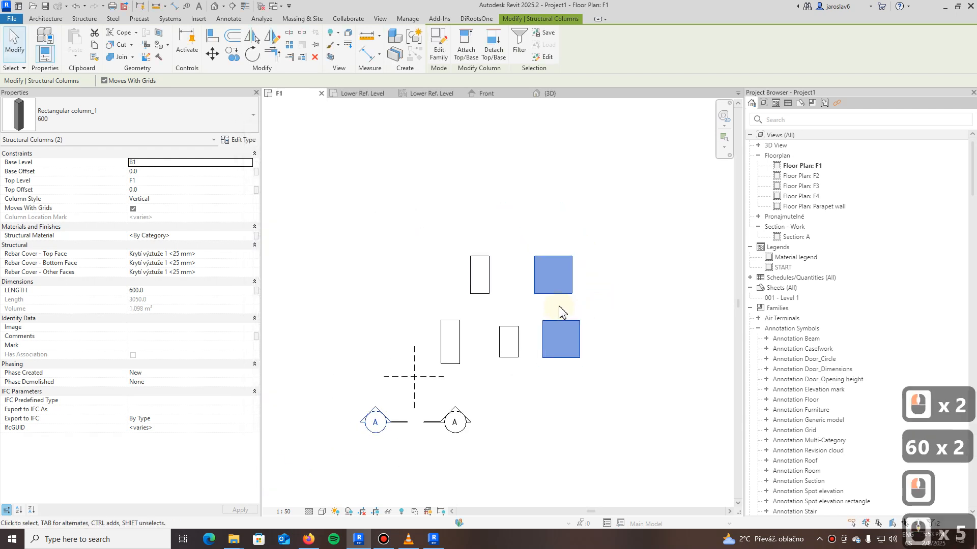
scroll(497, 348, "up", 5)
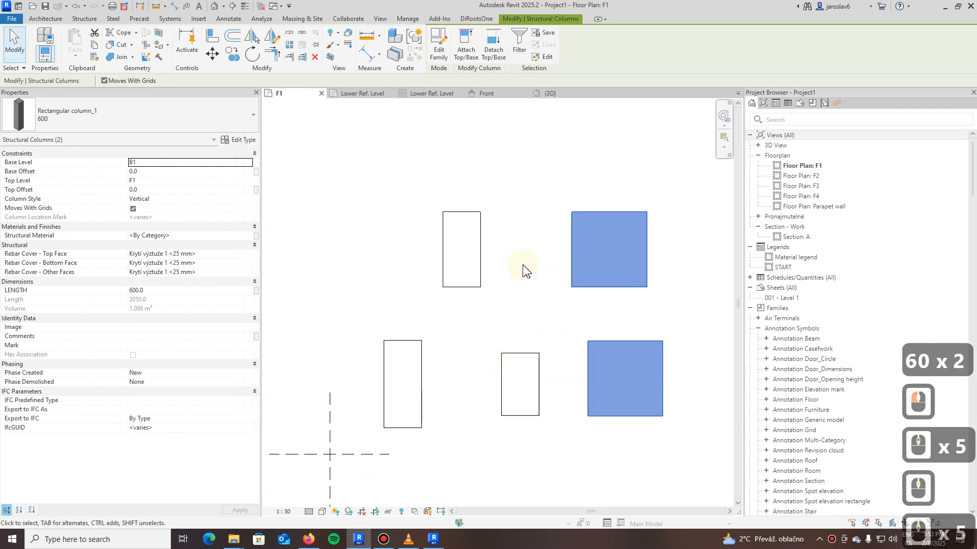